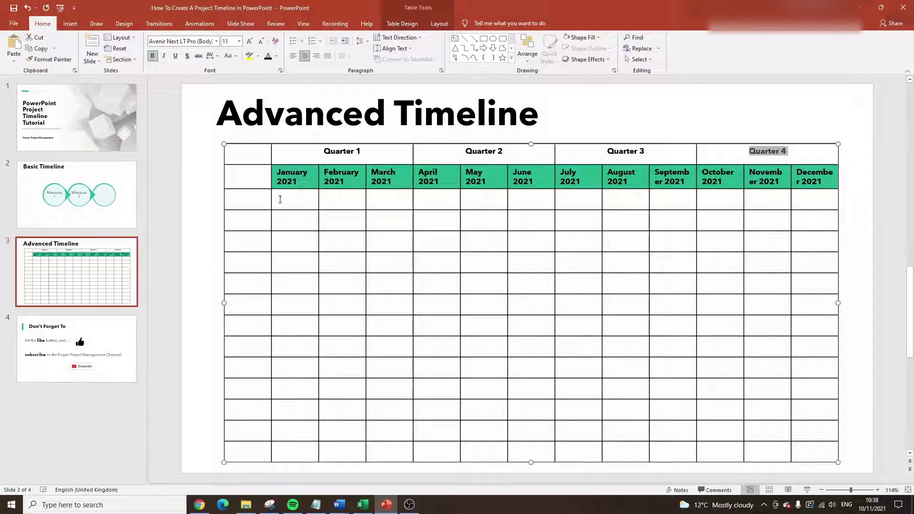
Step: Place the cursor in the first phase-label cell of the timeline table
left_click(256, 198)
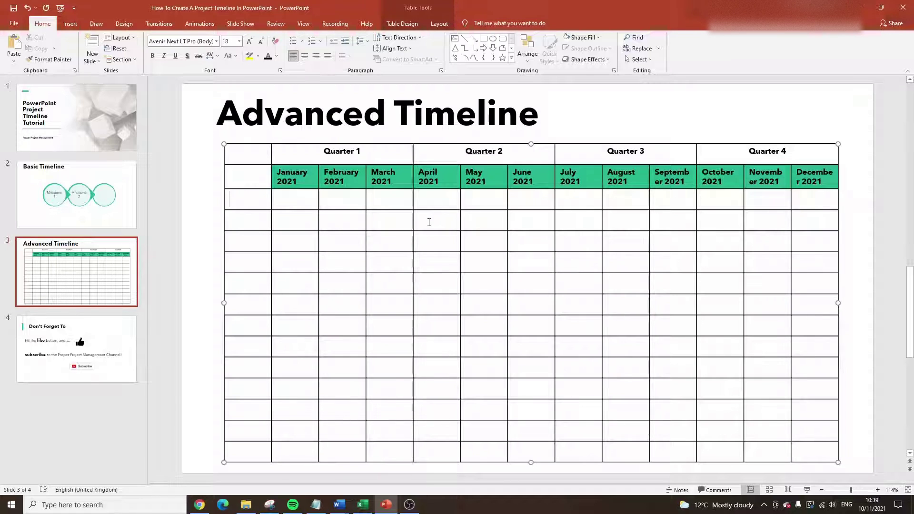
Step: Enter 'Project Initation' in the first label cell and shrink it to 14 pt
type("Project In")
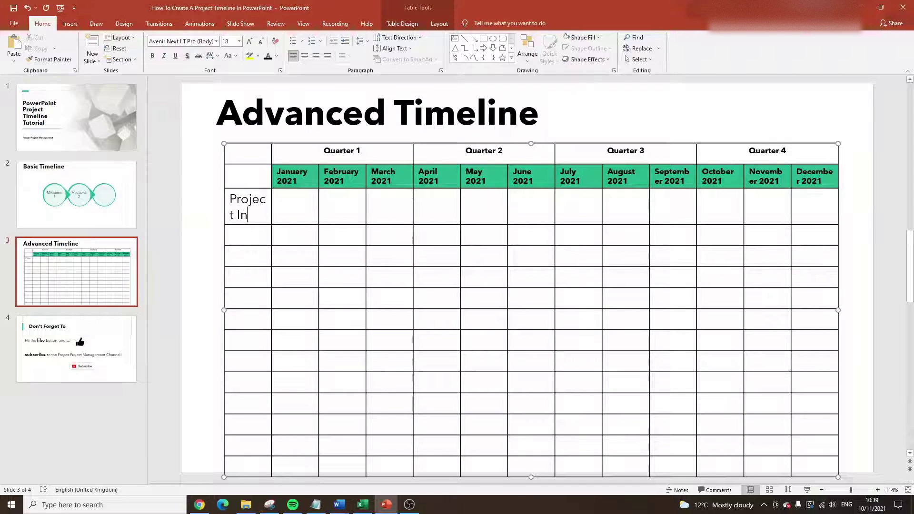
type("itation")
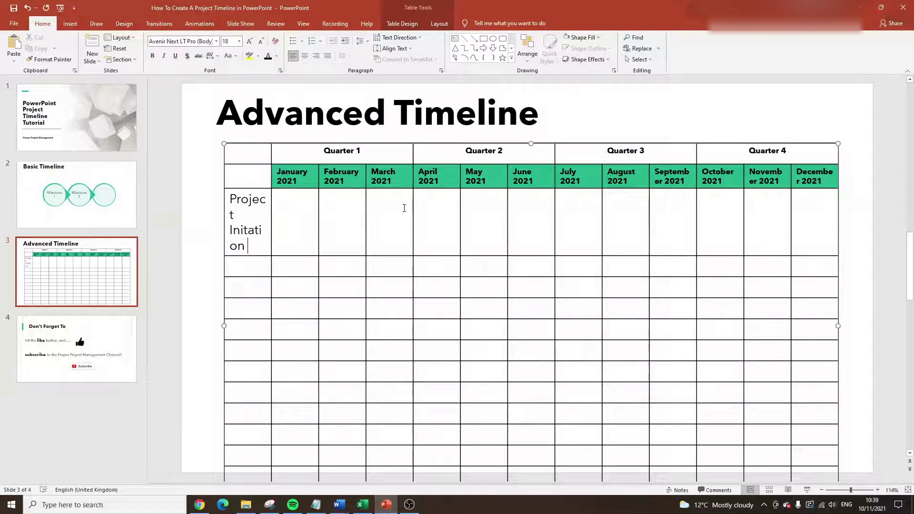
triple_click(244, 228)
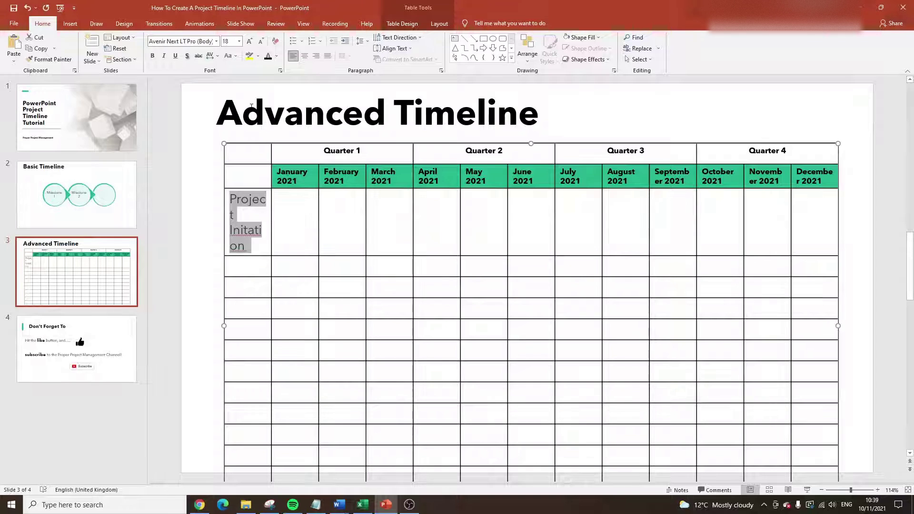
left_click(262, 41)
left_click(262, 42)
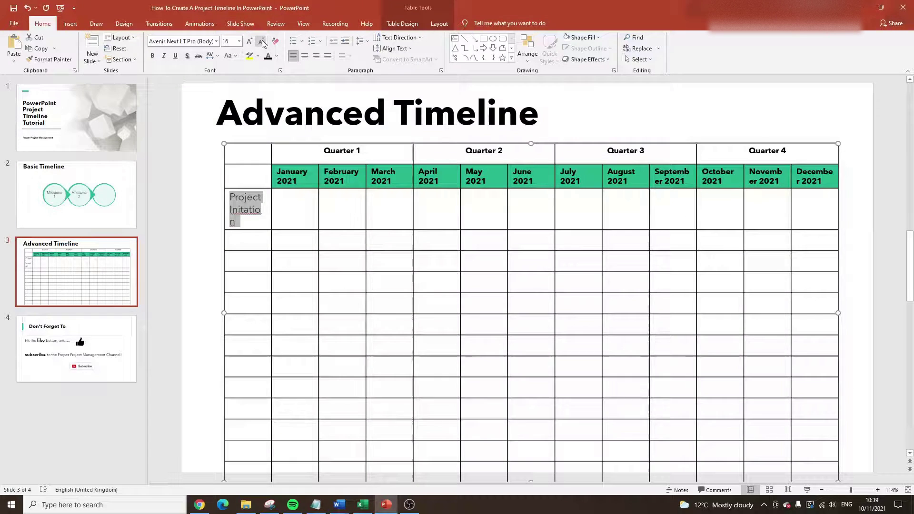
left_click_drag(271, 151, 312, 152)
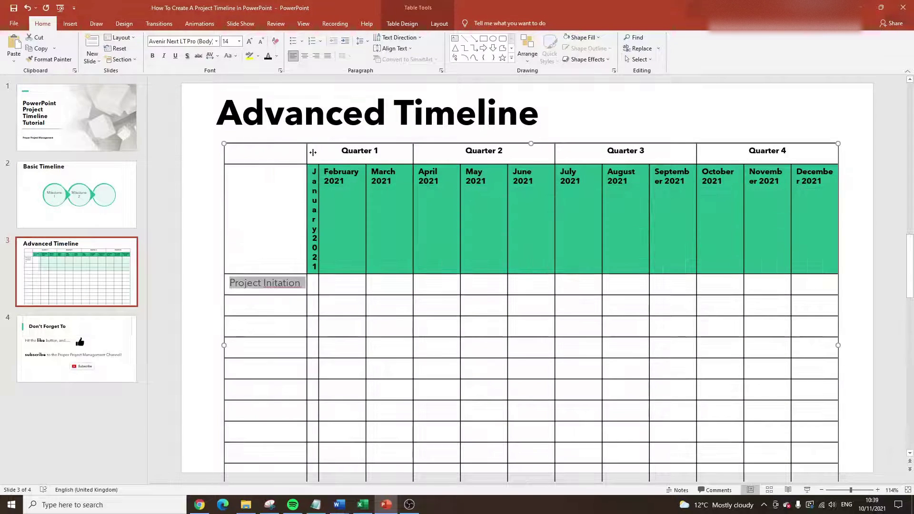
left_click(28, 8)
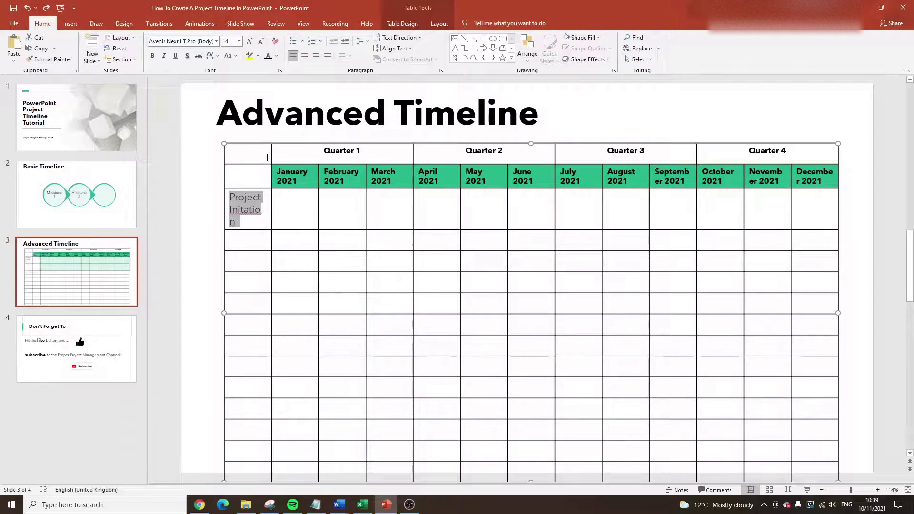
triple_click(245, 209)
right_click(246, 215)
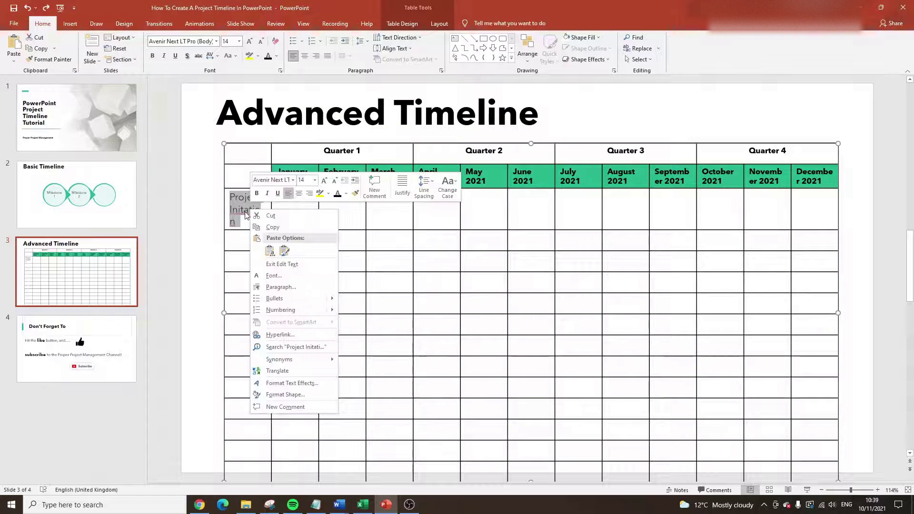
key("Escape")
Step: Add Project Planning, Execution, Monitor & Control and Project Closure below, then select all five labels
left_click(246, 243)
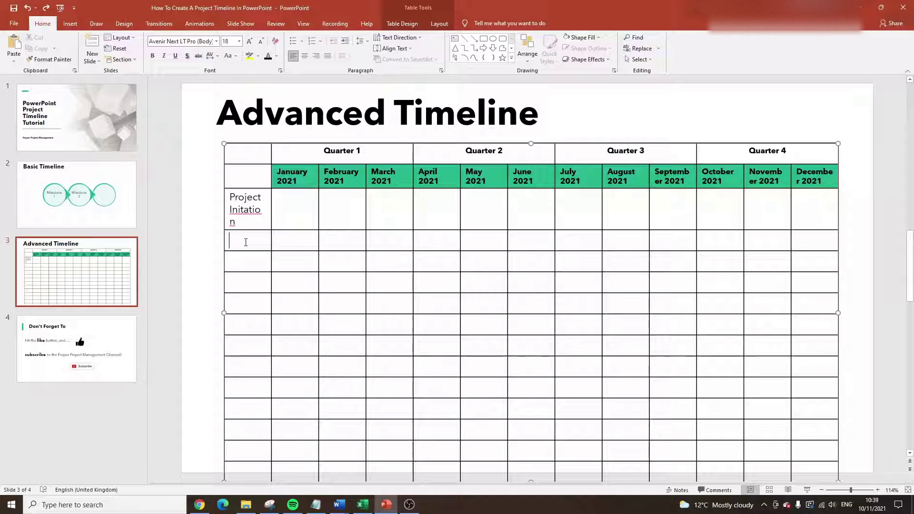
type("Project Planning")
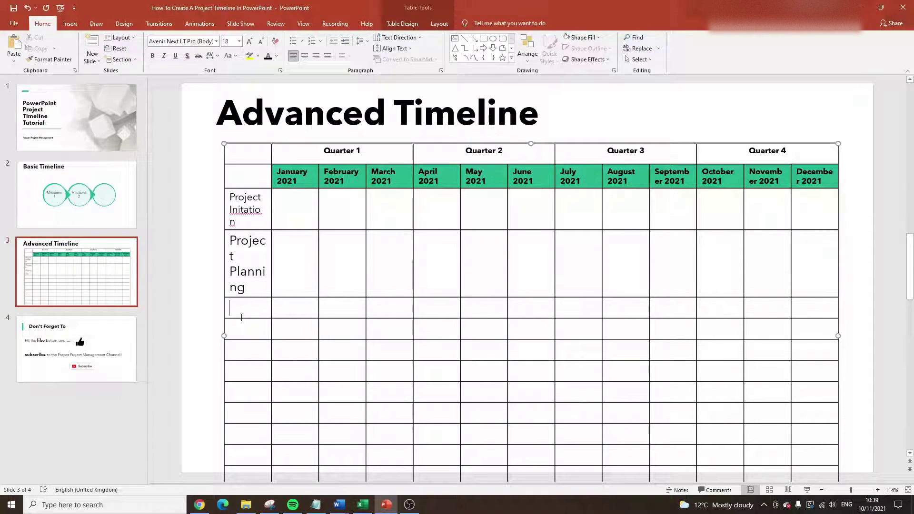
type("Execution")
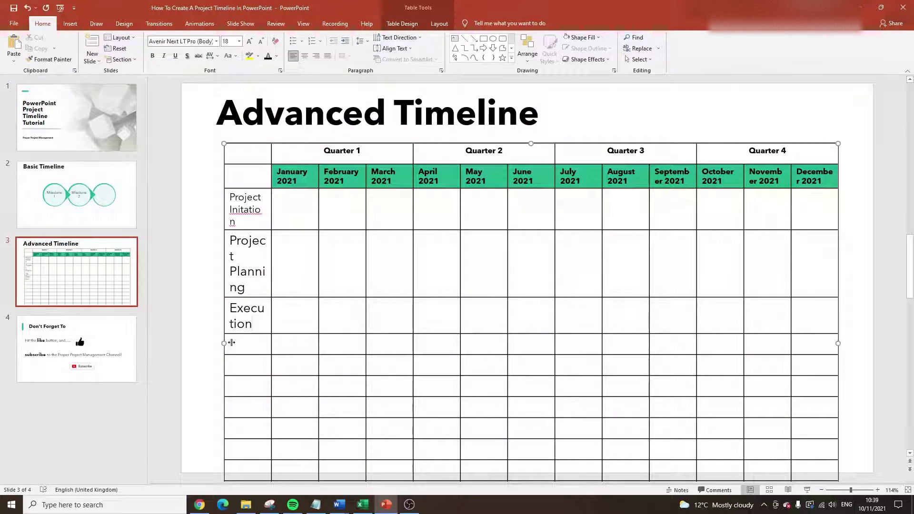
type("Monitor")
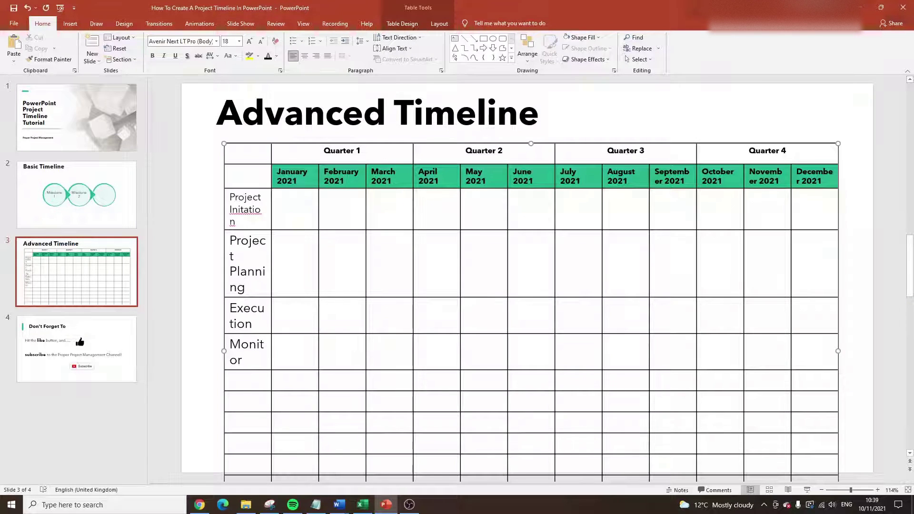
type(" & ontrol")
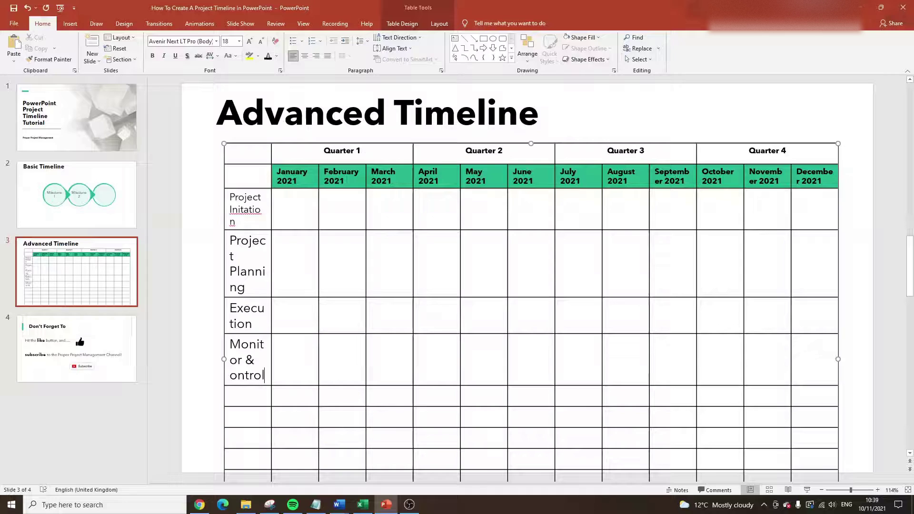
left_click(236, 376)
type("C")
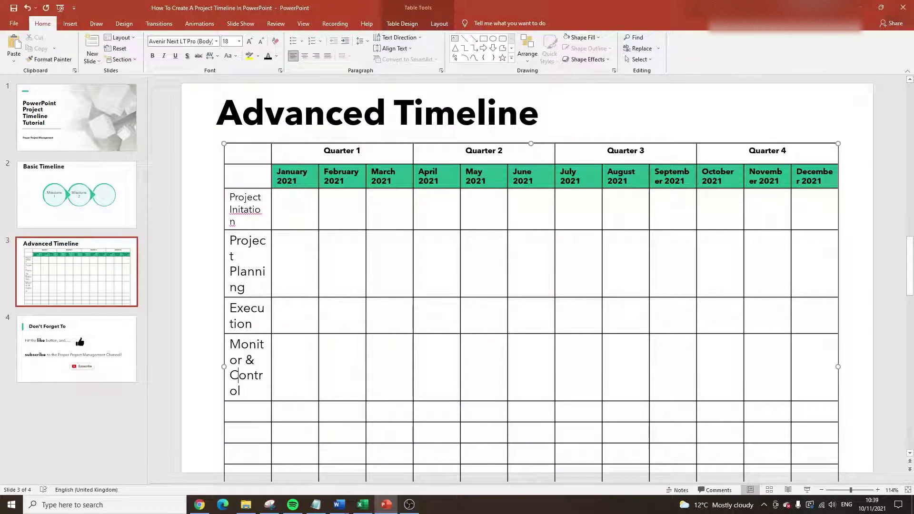
type("Proje")
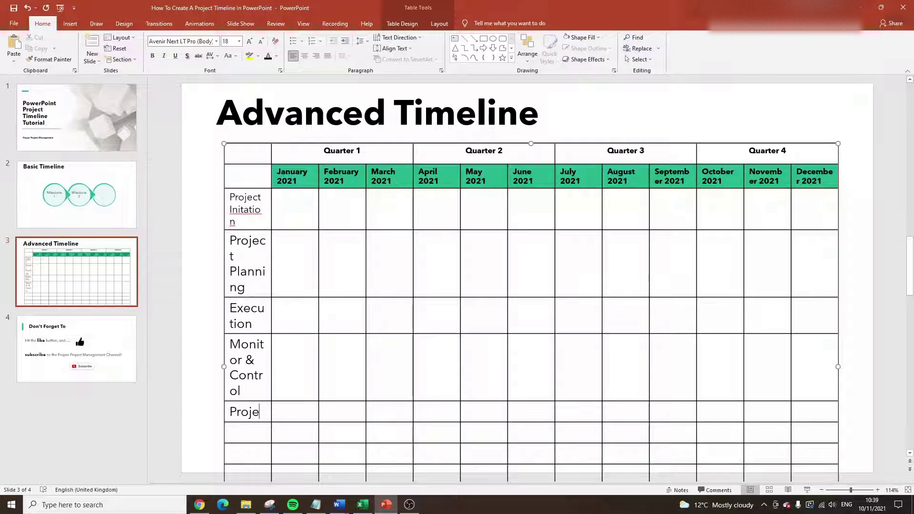
type("ct Closure")
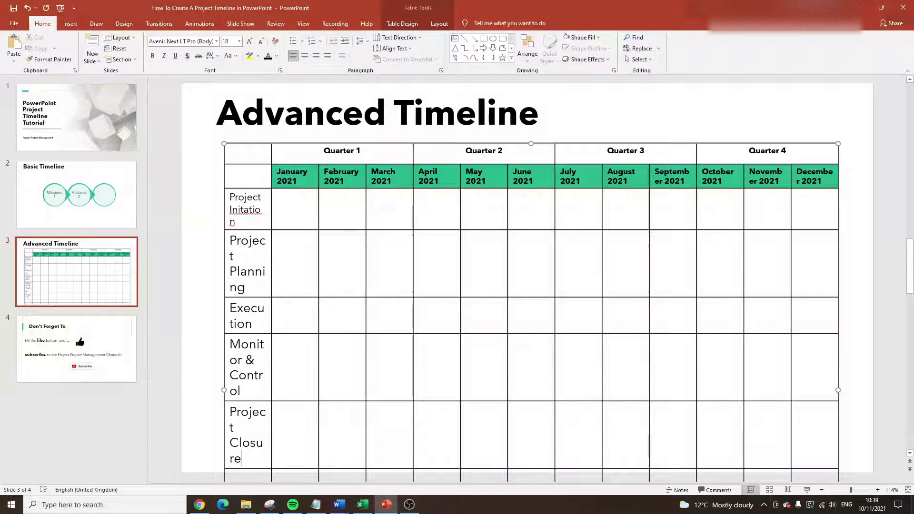
scroll(238, 198, "down", 1)
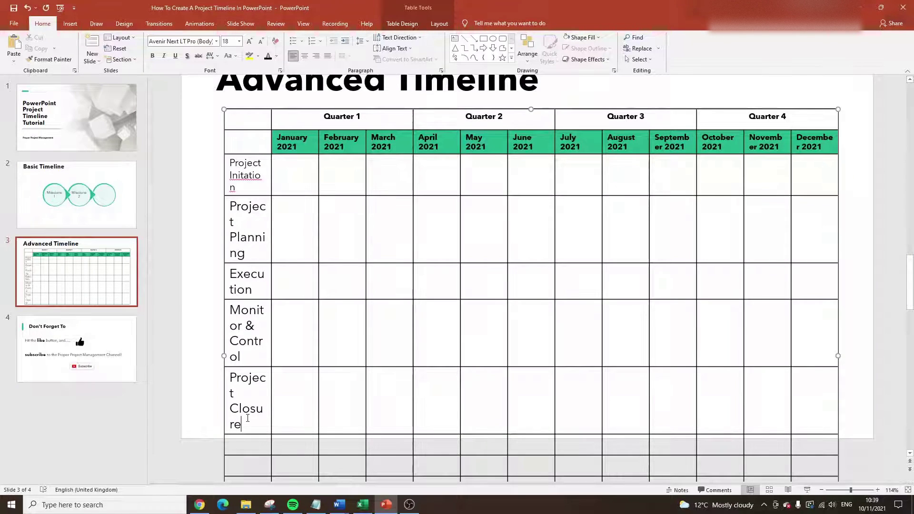
left_click_drag(241, 403, 243, 176)
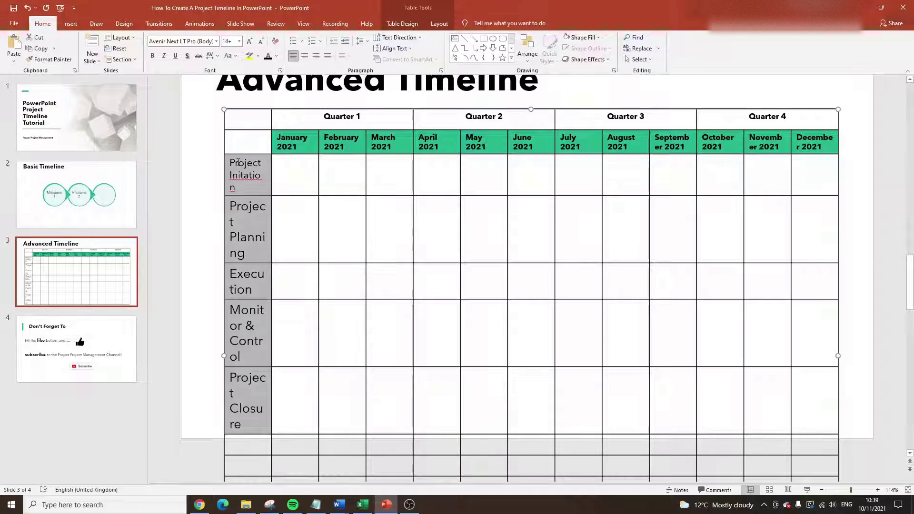
left_click(235, 43)
Step: Set the phase labels to 14 pt, widen the first column to 3.8 cm, and reposition the table
type("14")
key("Return")
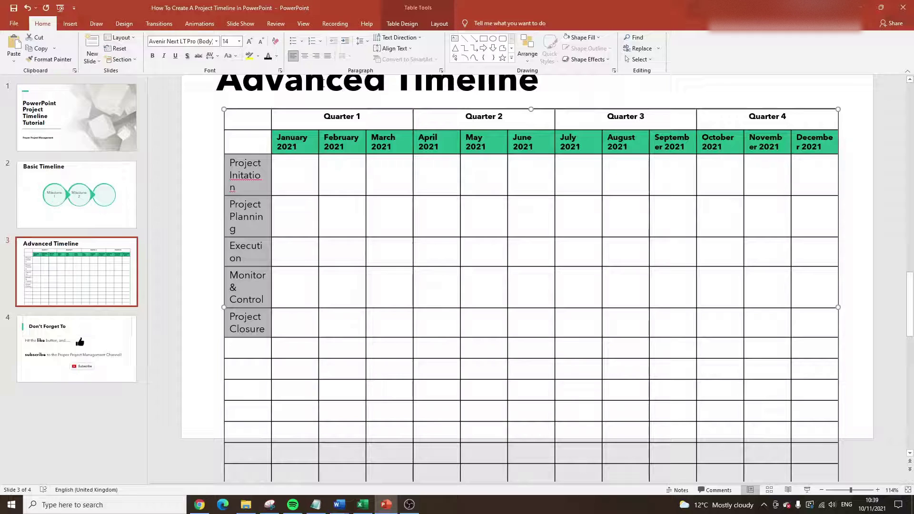
left_click(438, 24)
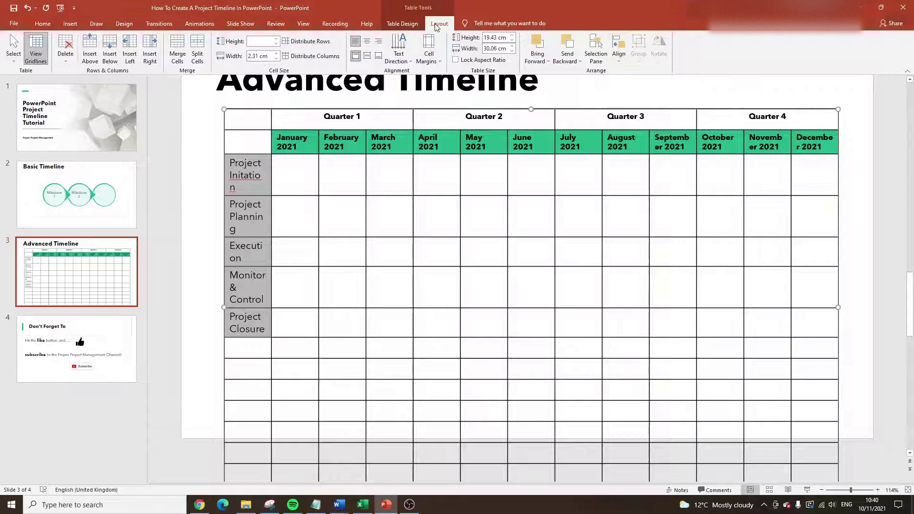
left_click(276, 55)
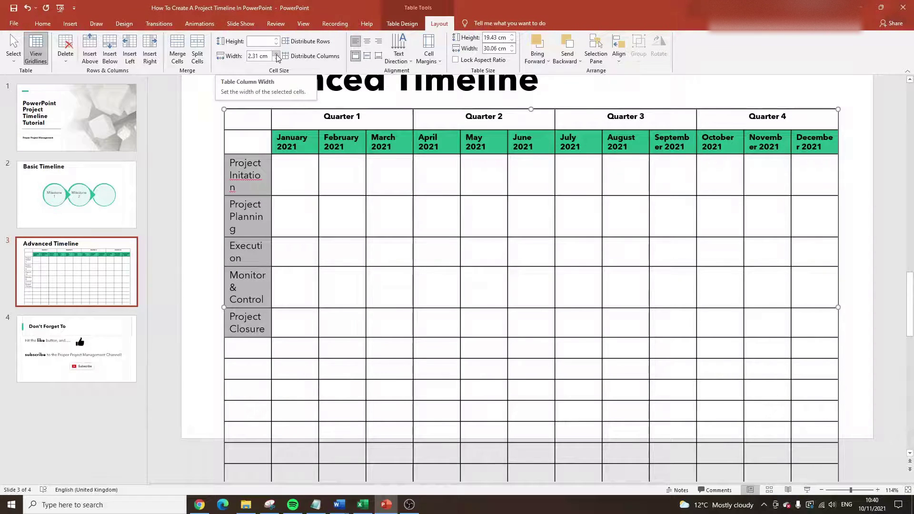
left_click(276, 54)
left_click(277, 54)
left_click(276, 54)
left_click(276, 54)
left_click(276, 54)
left_click(276, 54)
left_click(276, 55)
left_click(276, 54)
left_click(276, 54)
left_click(276, 55)
left_click(276, 54)
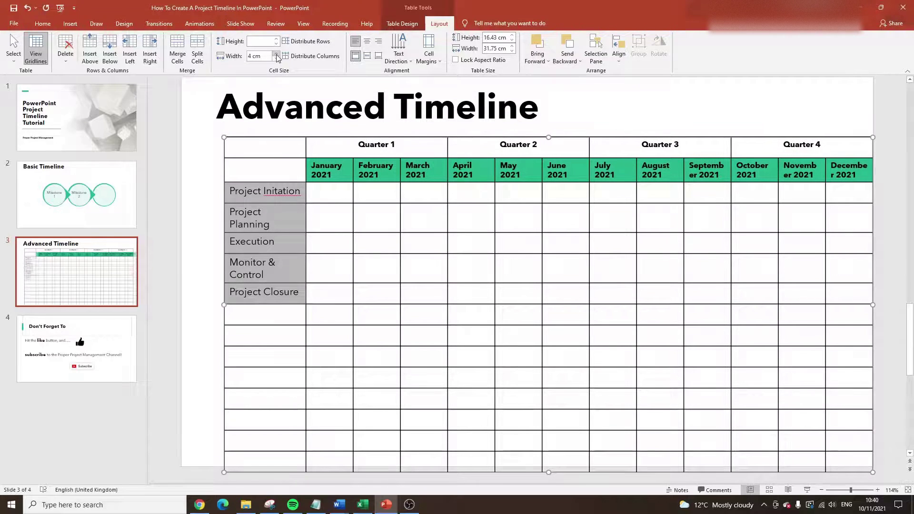
left_click(276, 58)
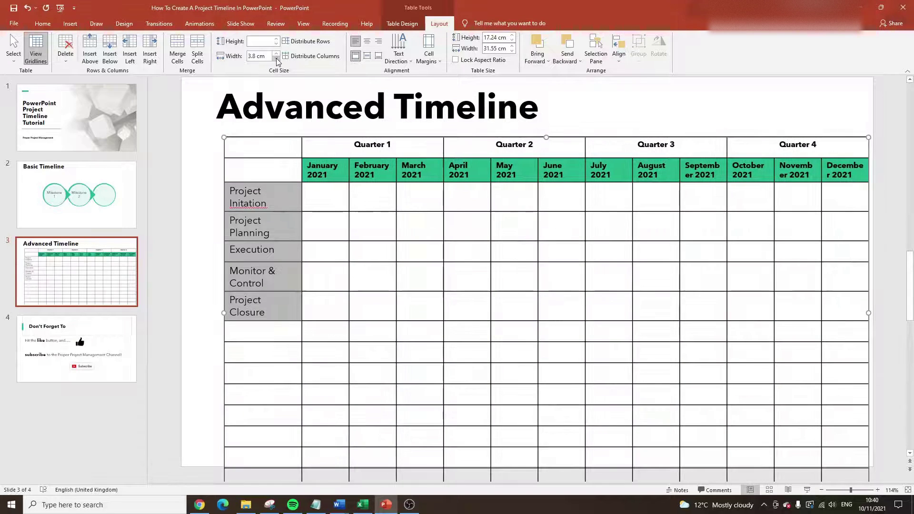
left_click_drag(267, 137, 252, 131)
left_click(225, 325)
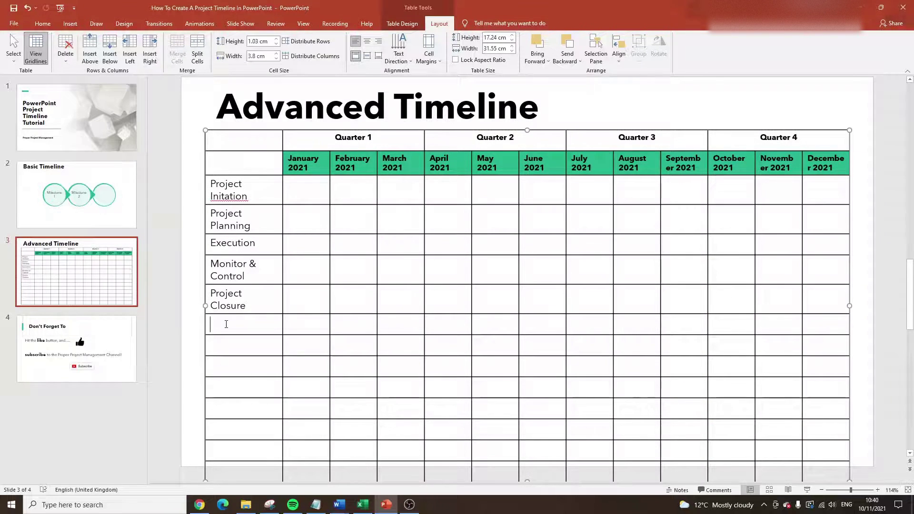
Step: Delete the unused empty rows below Project Closure
left_click_drag(223, 322, 823, 467)
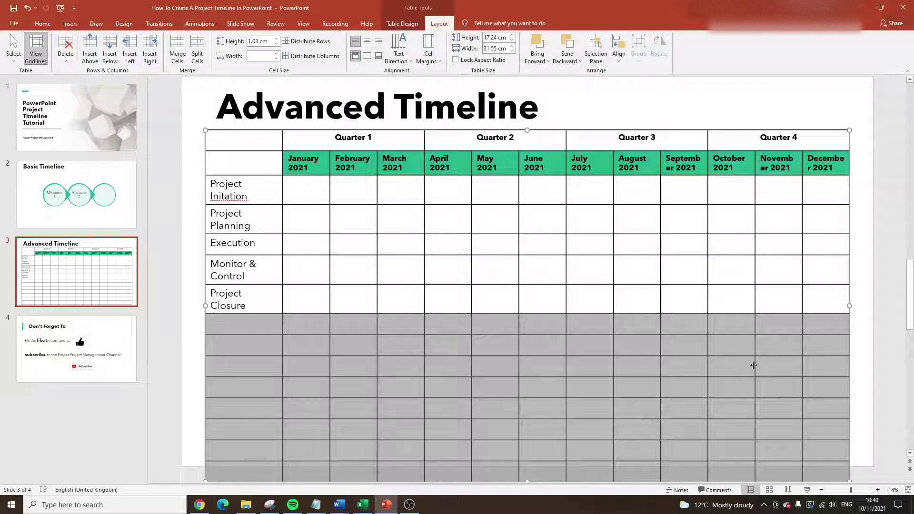
right_click(252, 327)
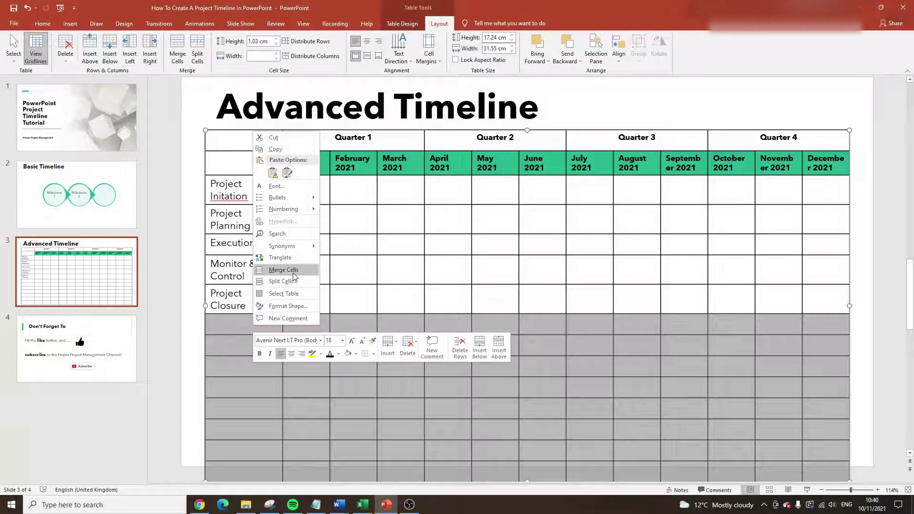
left_click(407, 343)
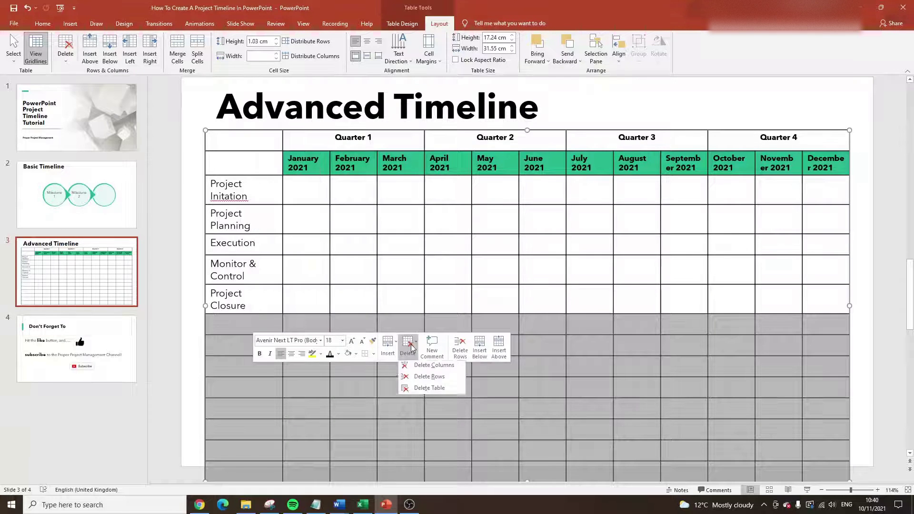
left_click(429, 378)
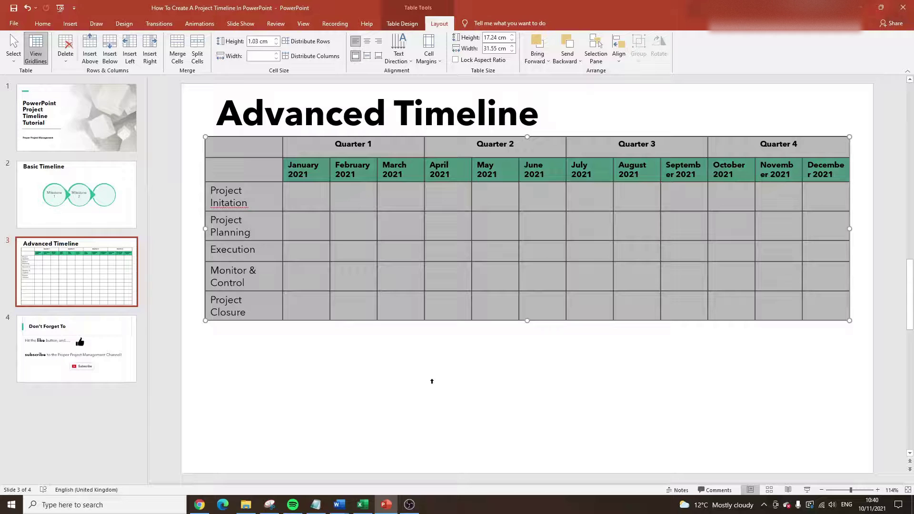
left_click(430, 359)
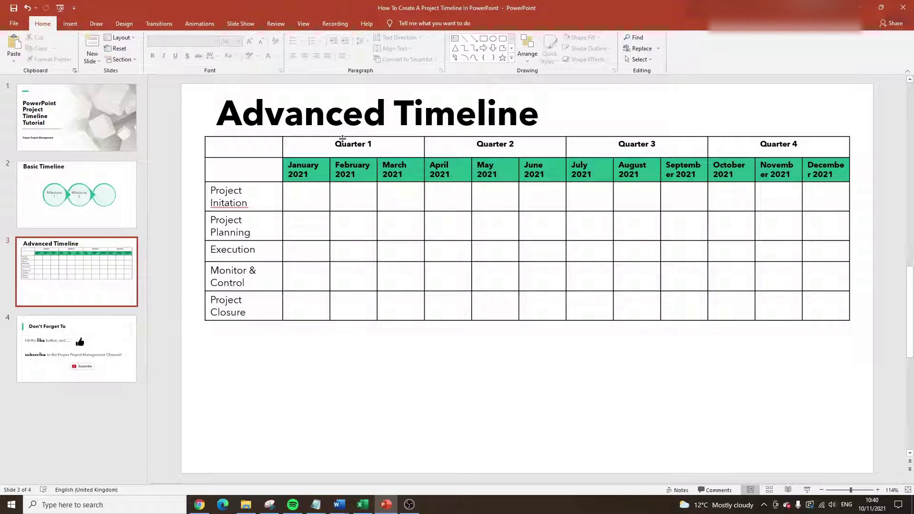
Step: Correct 'Initation' to 'Initiation' and nudge the table slightly down
right_click(230, 203)
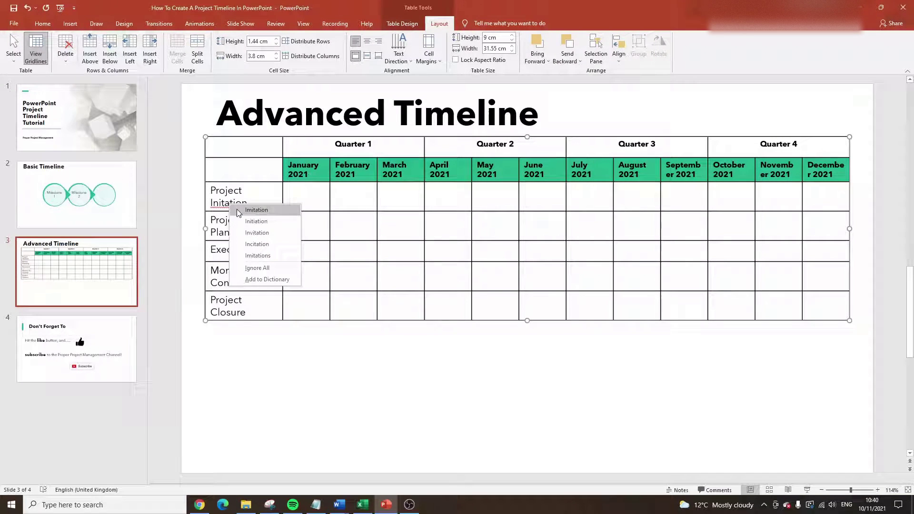
left_click(257, 222)
left_click(276, 342)
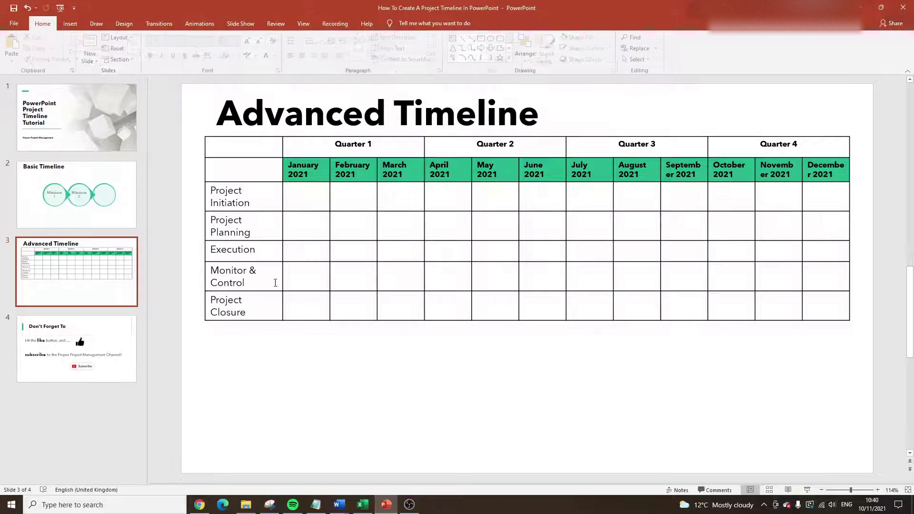
left_click(526, 137)
key("Down")
key("Down")
key("Down")
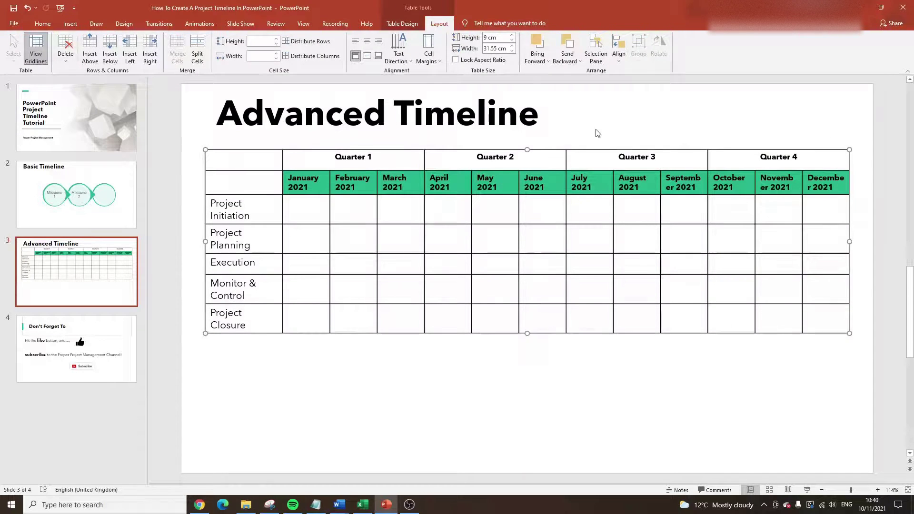
left_click(620, 132)
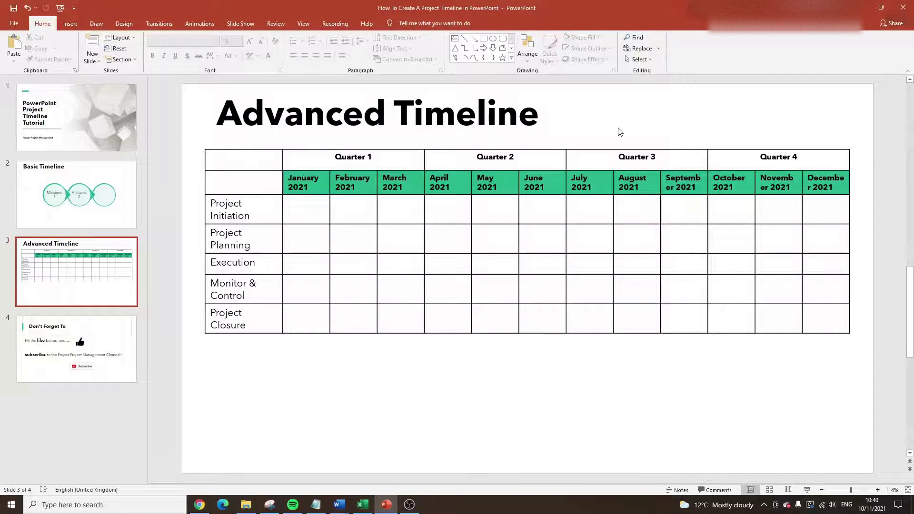
Step: Draw a green block right arrow spanning January–February in the Project Initiation row
left_click(70, 23)
left_click(153, 53)
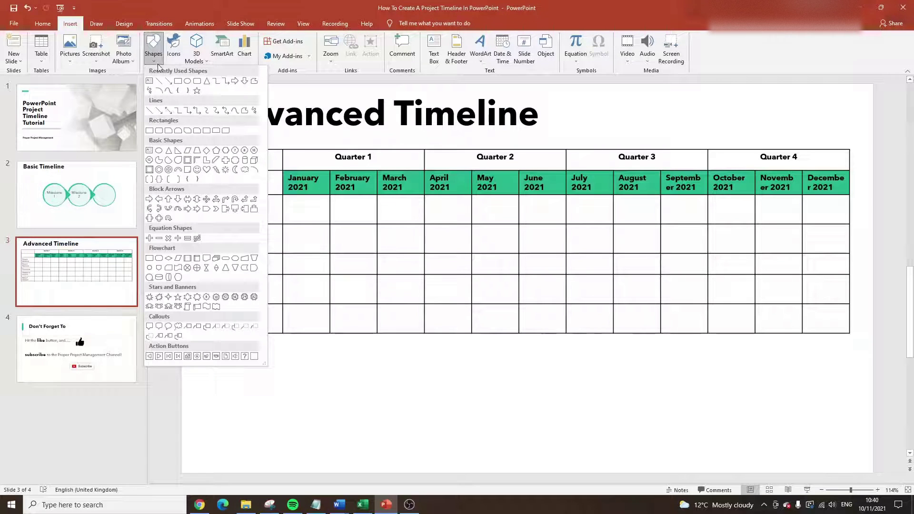
left_click(205, 210)
left_click_drag(296, 205, 327, 216)
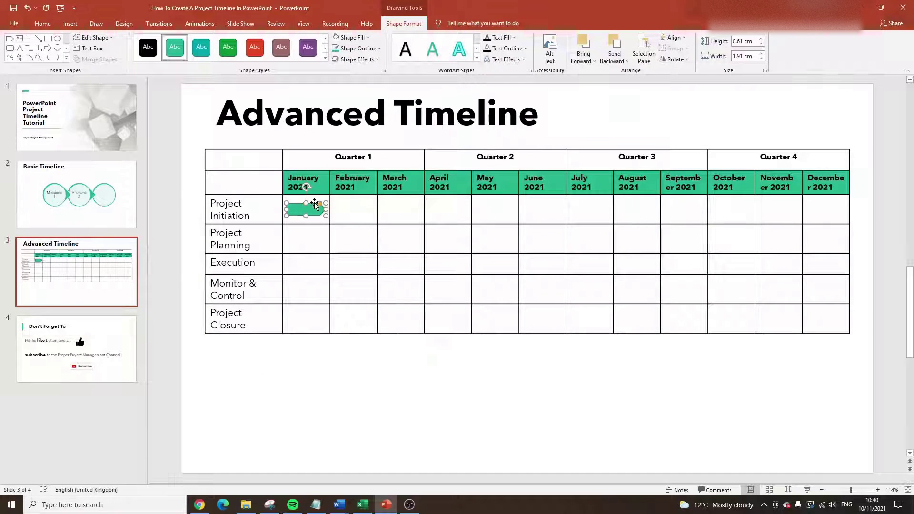
left_click_drag(326, 209, 373, 210)
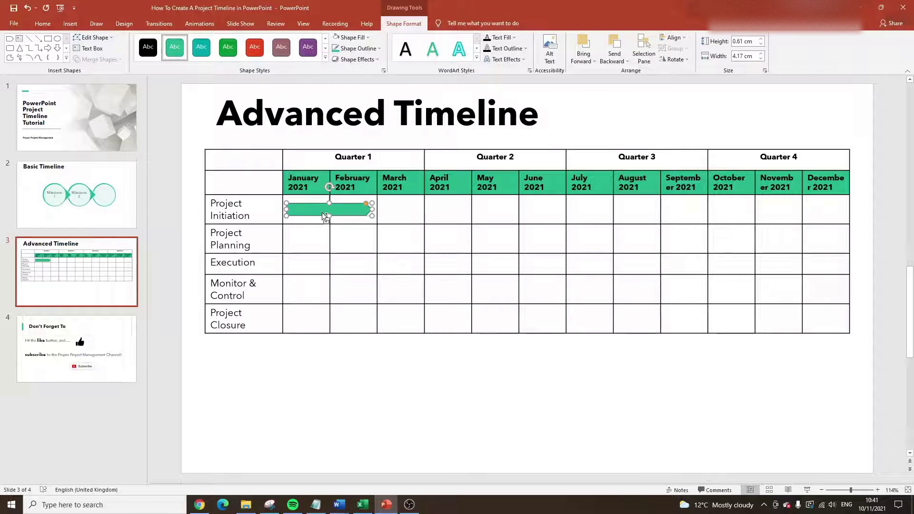
Step: Paste arrow copies for Planning Mar–Apr, Execution May–Aug, Monitor Sep–Nov and Closure December
key("ctrl+v")
left_click_drag(321, 212, 498, 268)
key("ctrl+v")
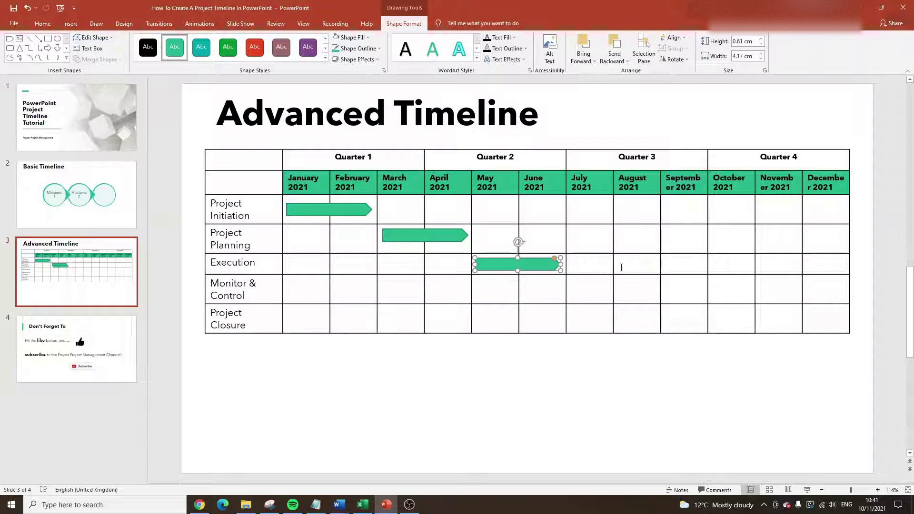
left_click_drag(562, 265, 748, 289)
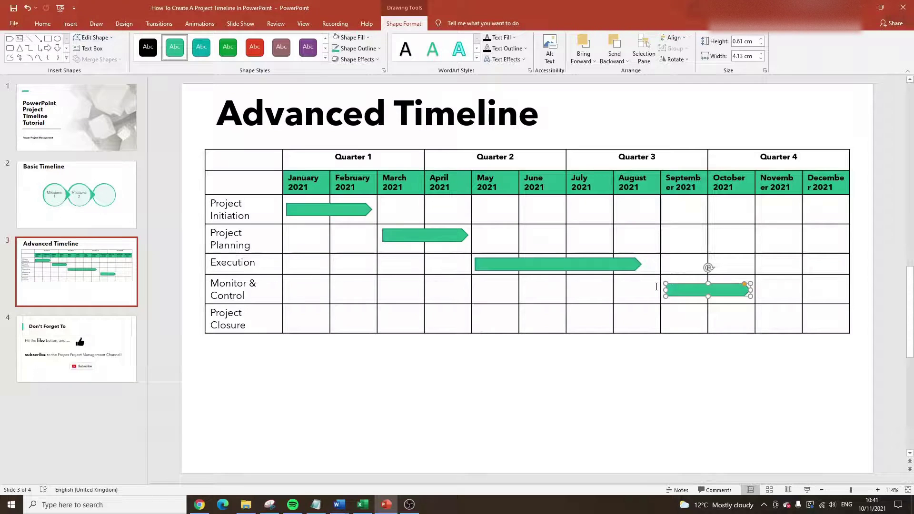
key("ctrl+v")
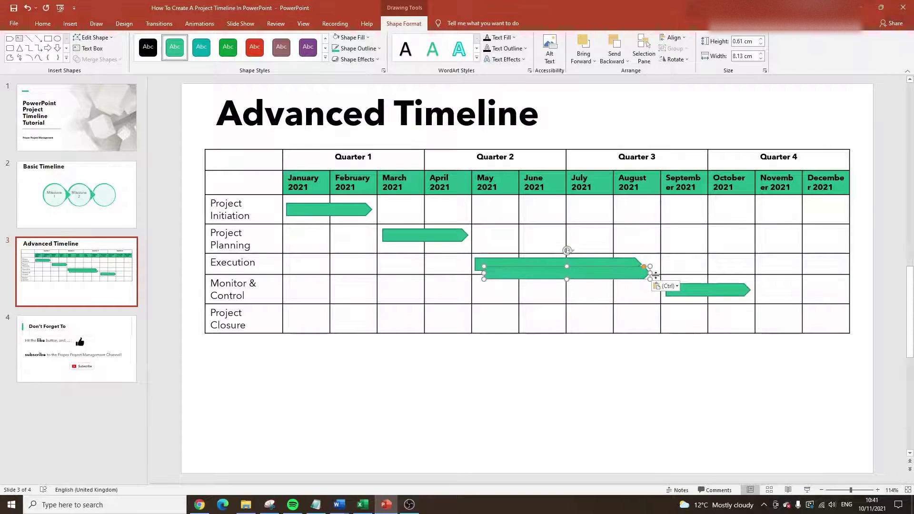
left_click_drag(649, 273, 832, 315)
left_click(744, 288)
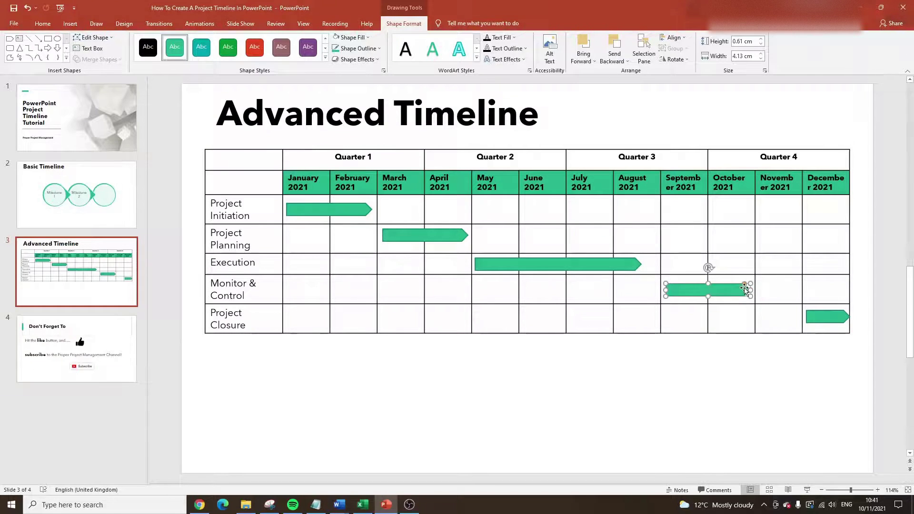
left_click_drag(751, 288, 799, 289)
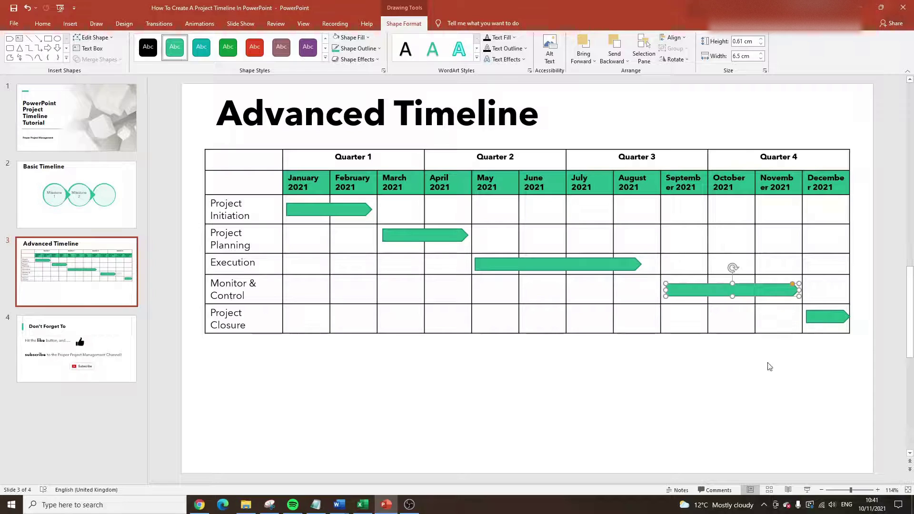
left_click(751, 384)
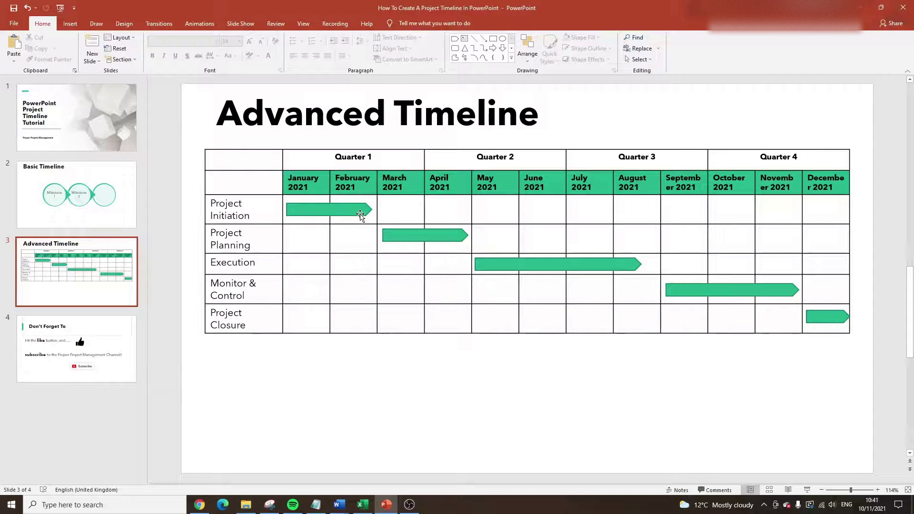
Step: Apply Shape Style presets: dark green to Planning, red to Execution, purple to Monitor, black to Closure
left_click(411, 238)
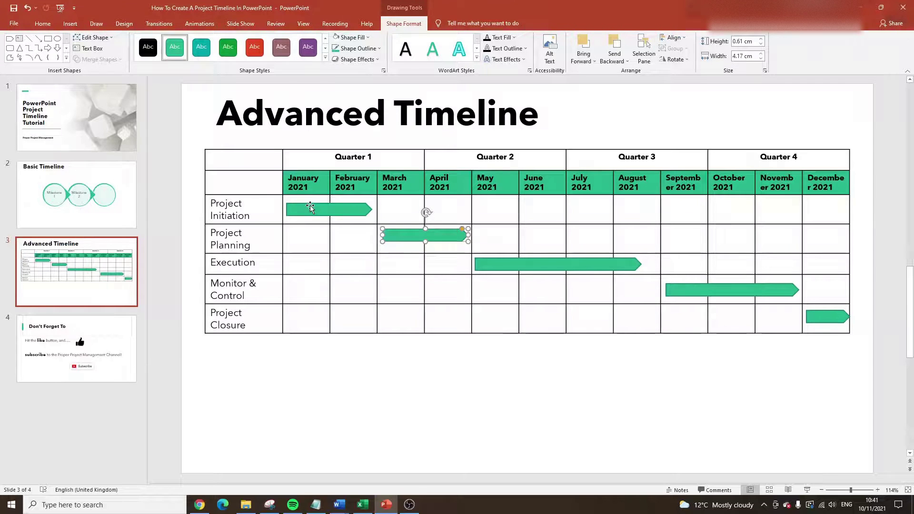
left_click(228, 46)
left_click(523, 264)
left_click(255, 47)
left_click(677, 290)
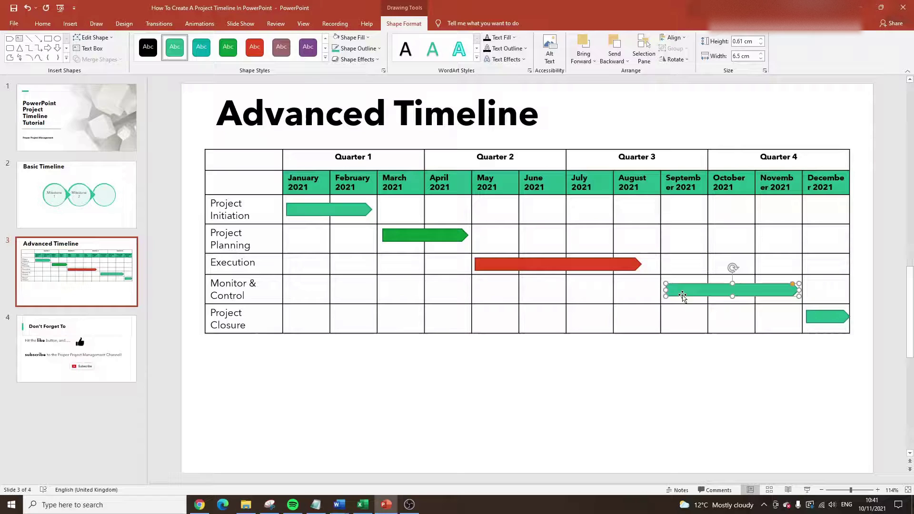
left_click(301, 49)
left_click(827, 317)
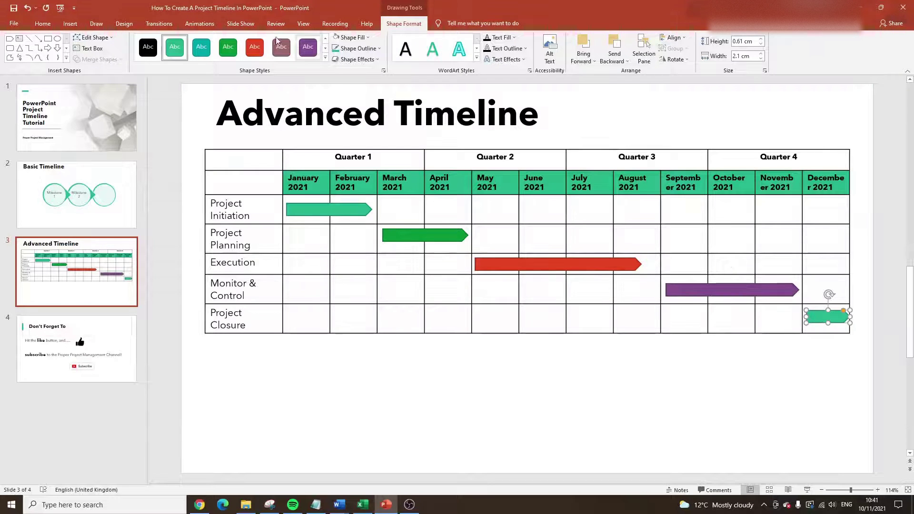
left_click(148, 46)
left_click(668, 398)
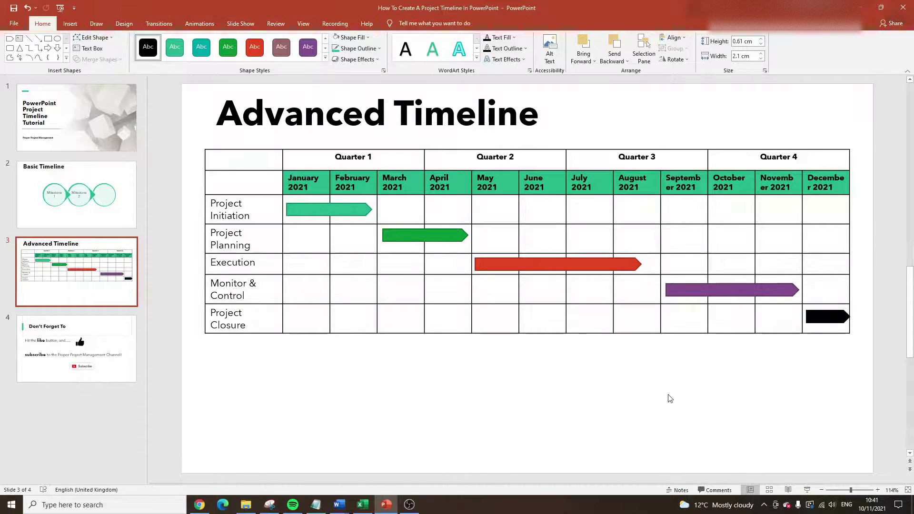
Step: Label the Project Initiation arrow 'Activity 1'
right_click(314, 209)
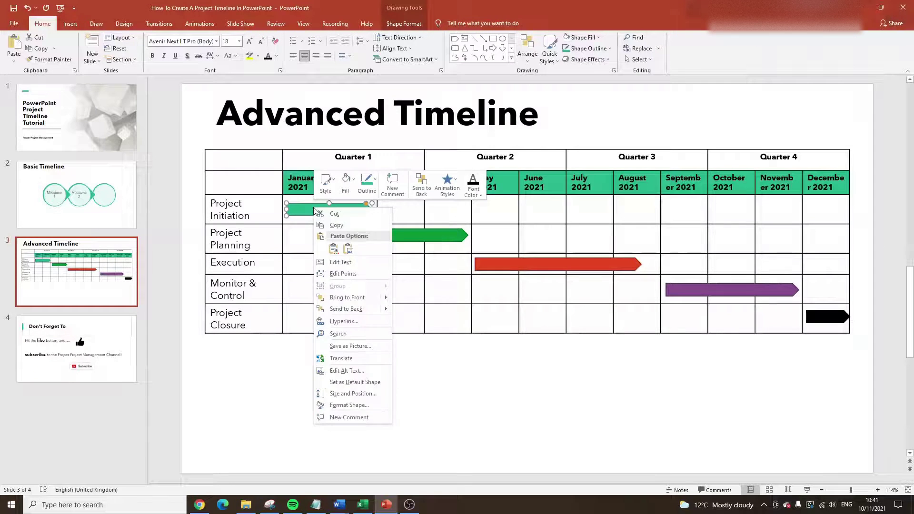
left_click(348, 263)
type("Activity 1")
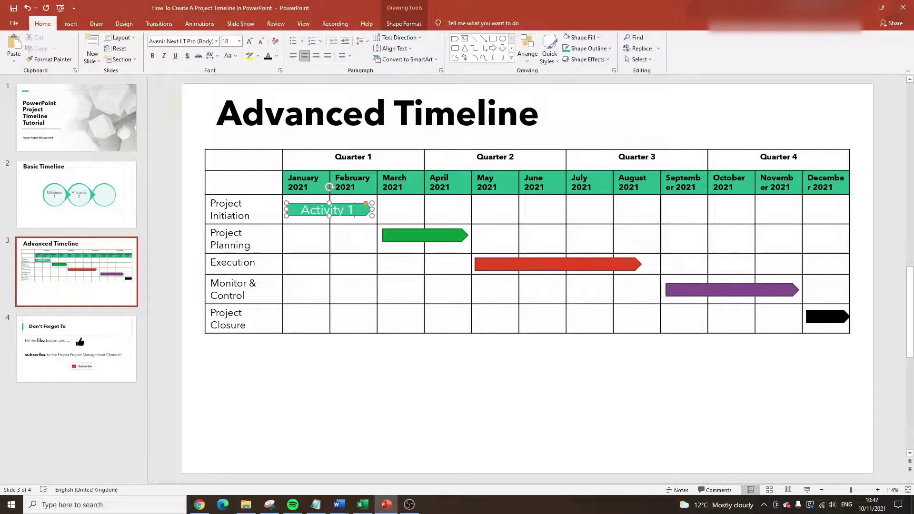
Step: Label the Project Planning arrow 'Project Plan', correcting the typo
right_click(418, 238)
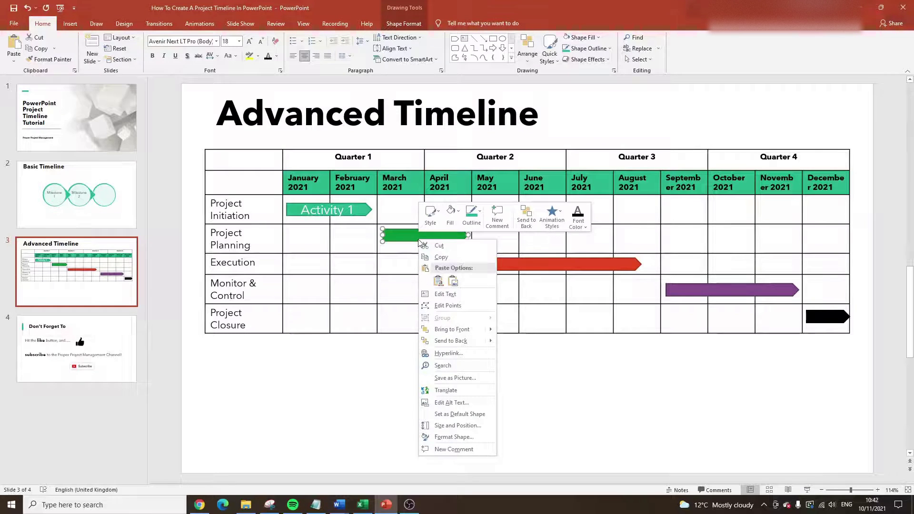
left_click(441, 299)
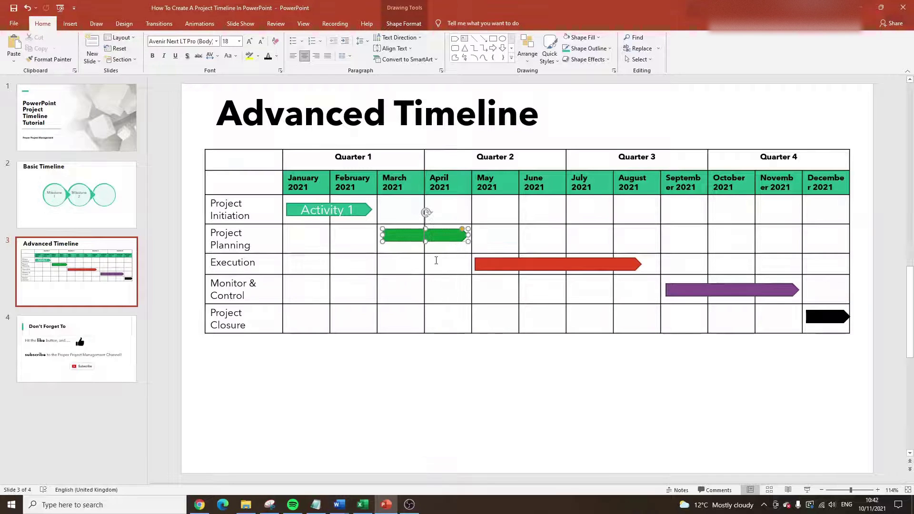
type("Prie")
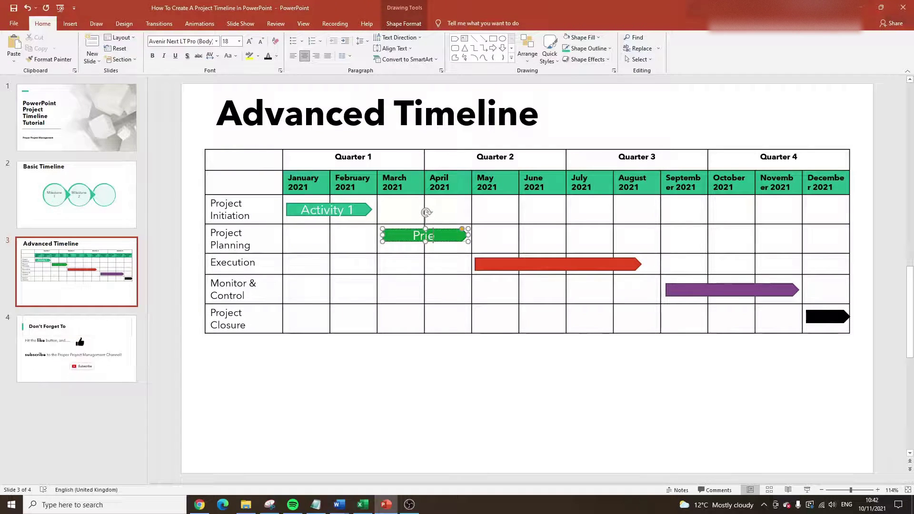
type("ct Plan")
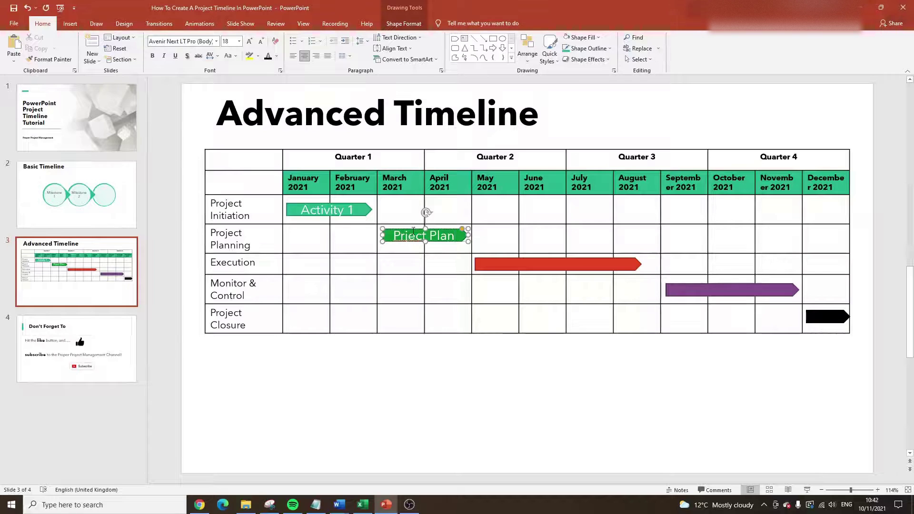
left_click(404, 235)
type("o")
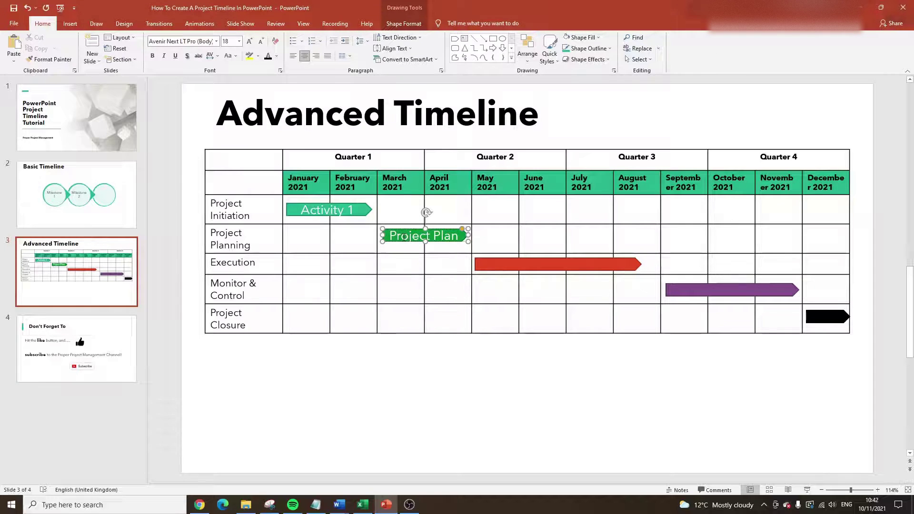
key("Return")
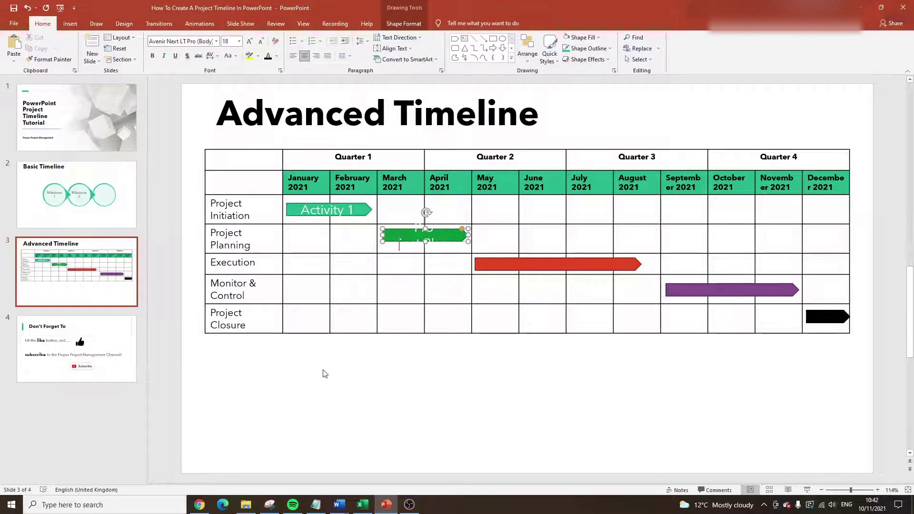
key("BackSpace")
left_click(342, 379)
left_click(239, 234)
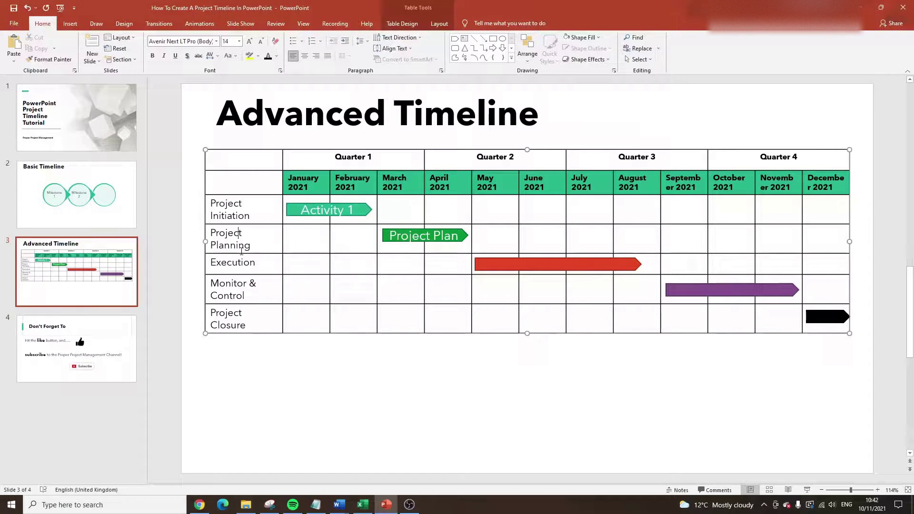
Step: Make the Project Planning row taller and duplicate the Project Plan arrow
left_click_drag(240, 254, 228, 364)
left_click(420, 240)
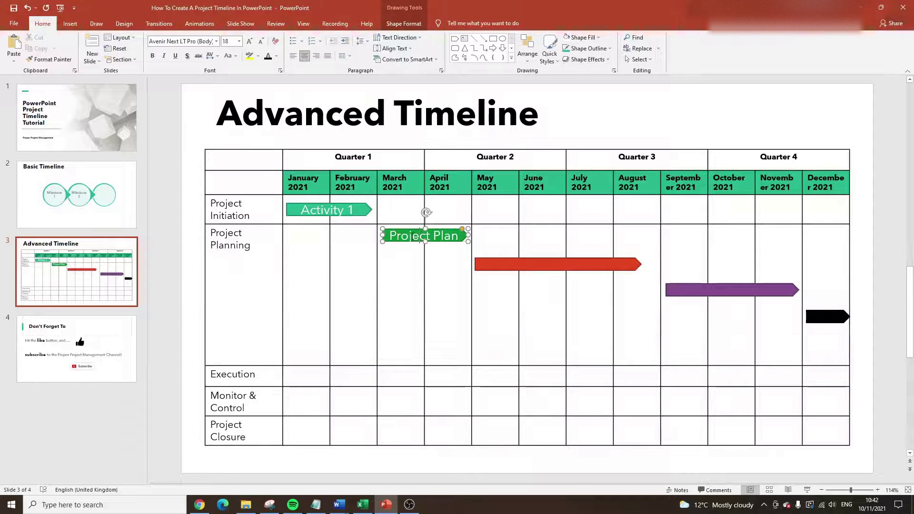
key("ctrl+d")
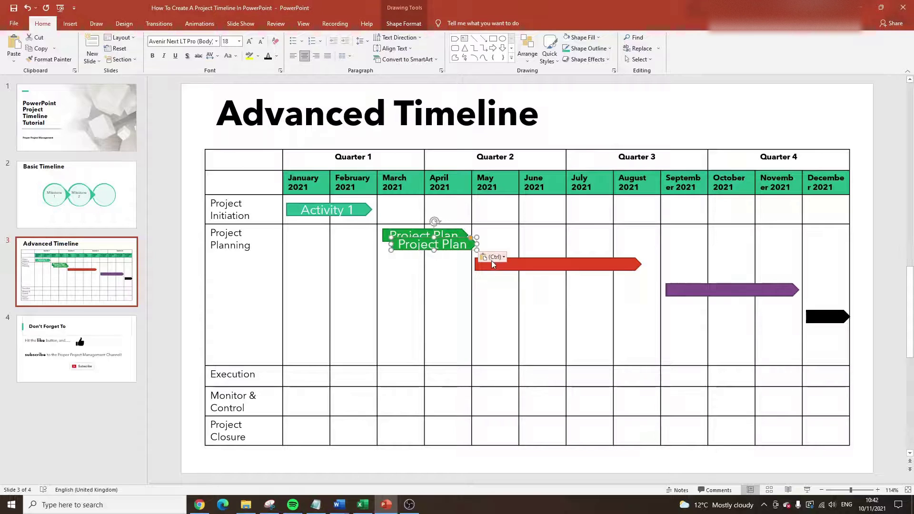
Step: Move the red, purple and black arrows into the Execution, Monitor & Control and Closure rows
left_click(534, 261)
left_click_drag(534, 261, 551, 371)
left_click(733, 284)
left_click_drag(733, 284, 736, 402)
left_click(822, 319)
left_click_drag(824, 312, 823, 430)
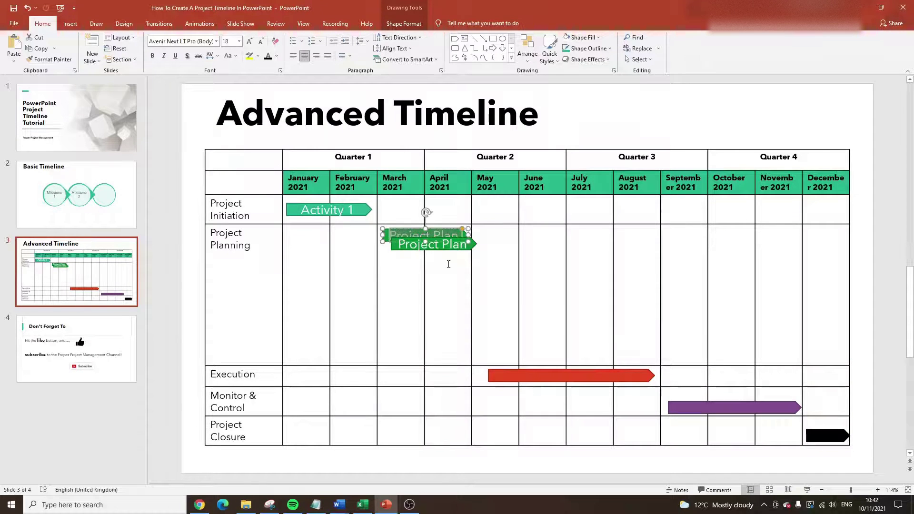
left_click(400, 267)
Step: Position the duplicated Project Plan arrow just below the original
left_click(351, 256)
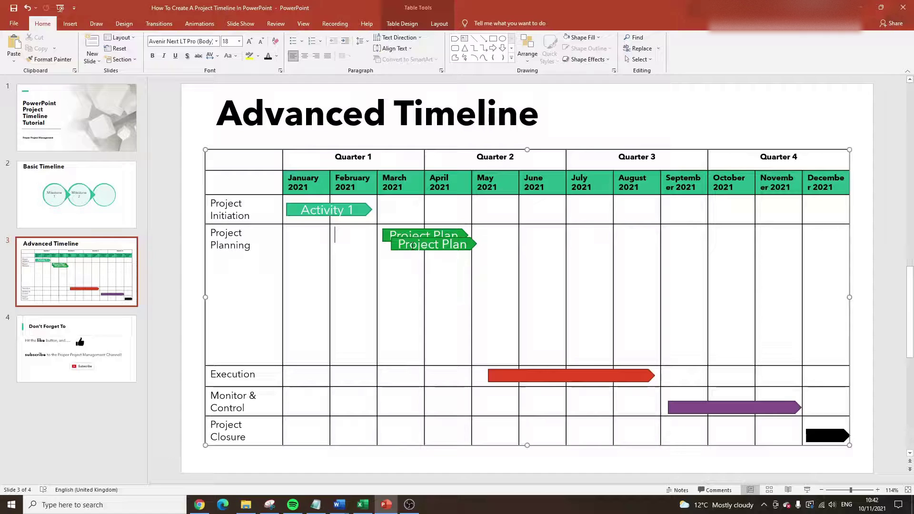
left_click(411, 246)
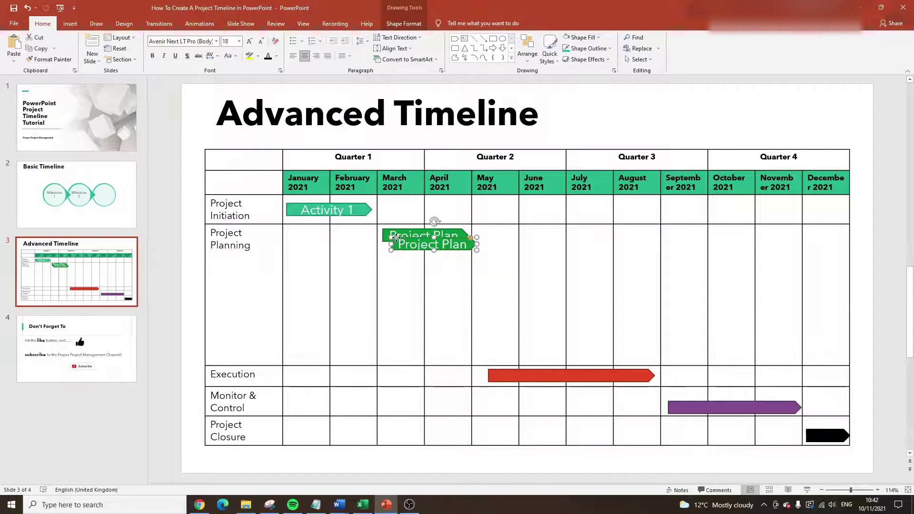
left_click_drag(396, 237, 393, 251)
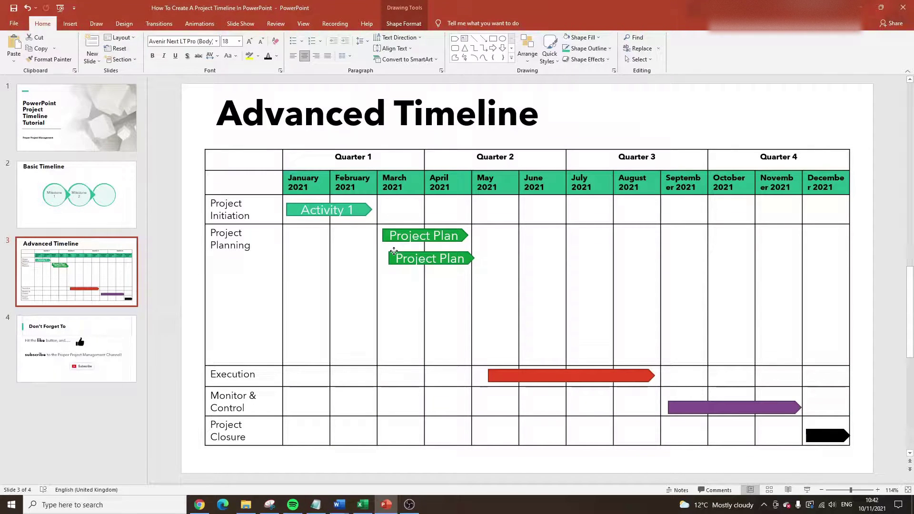
mouse_move(394, 251)
left_mouse_down()
mouse_move(309, 276)
mouse_move(419, 283)
mouse_move(427, 275)
mouse_move(409, 254)
left_mouse_up()
Step: Relabel the copied arrow 'Gannt Chart' and reduce its font size to fit one line
triple_click(409, 255)
type("Gann")
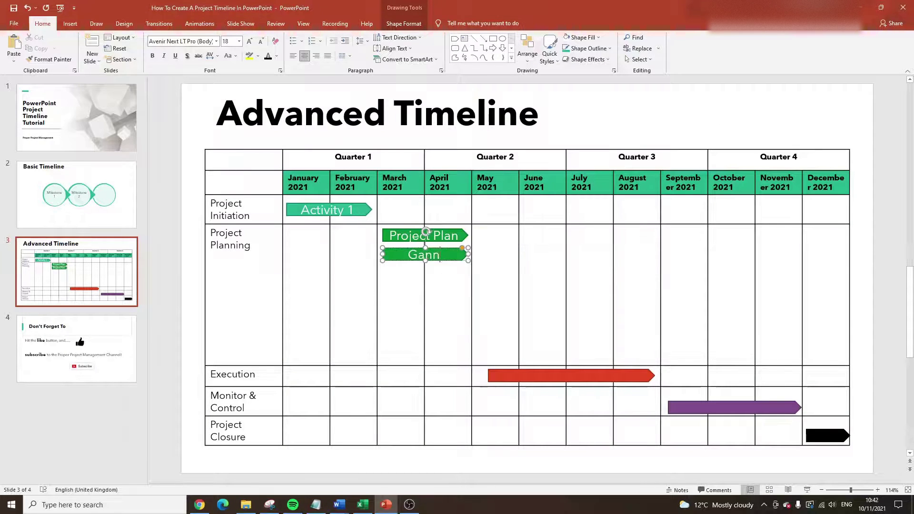
type("t Chart")
triple_click(412, 248)
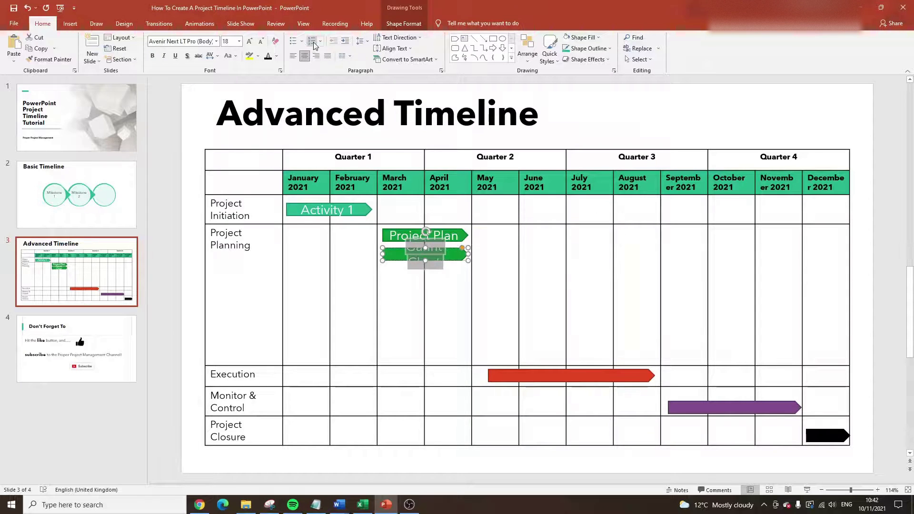
left_click(261, 41)
left_click(261, 41)
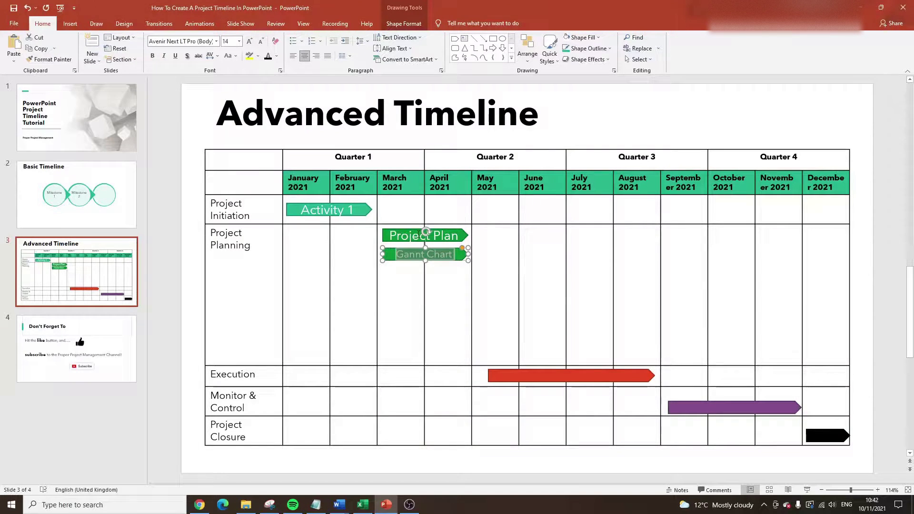
Step: Shrink the Project Plan and Activity 1 labels to match
triple_click(419, 234)
left_click(258, 42)
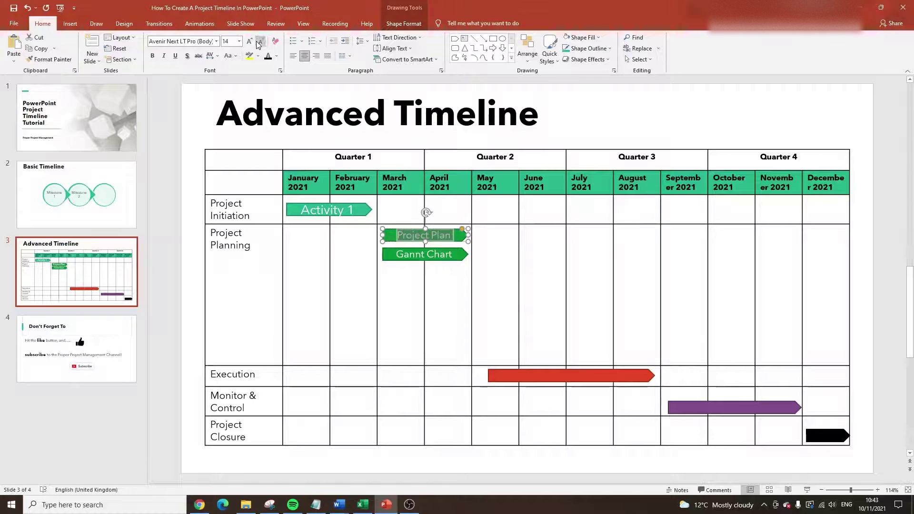
triple_click(300, 209)
left_click(261, 41)
left_click(261, 41)
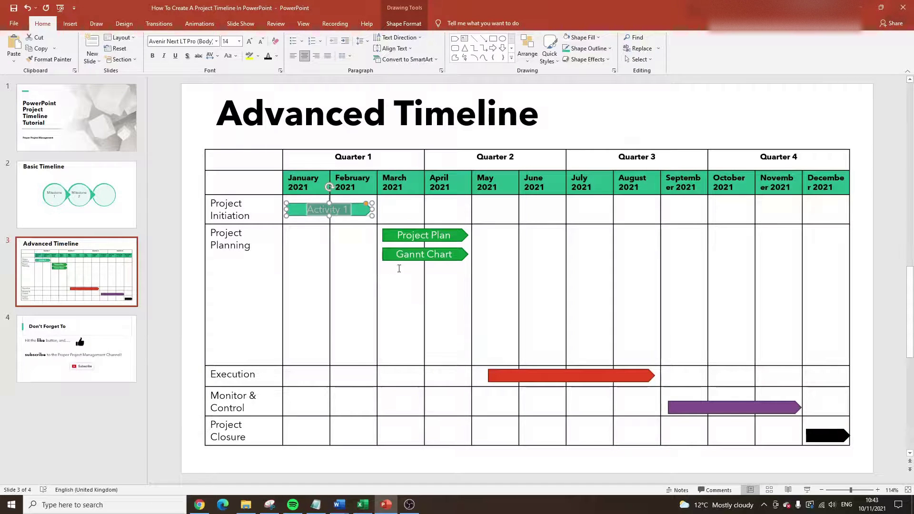
Step: Copy the Gannt Chart arrow to the May–June columns and label it 'RACI Matrix'
left_click(408, 256)
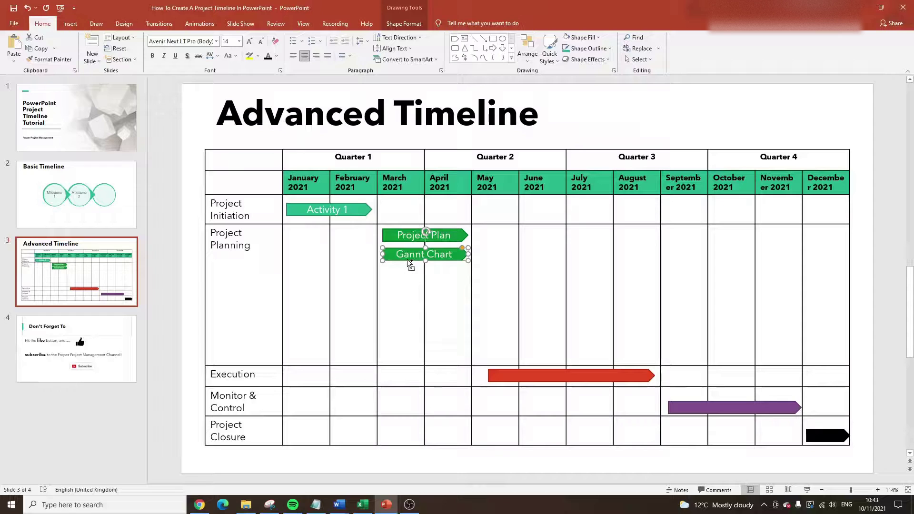
left_click_drag(406, 258, 500, 285)
triple_click(495, 278)
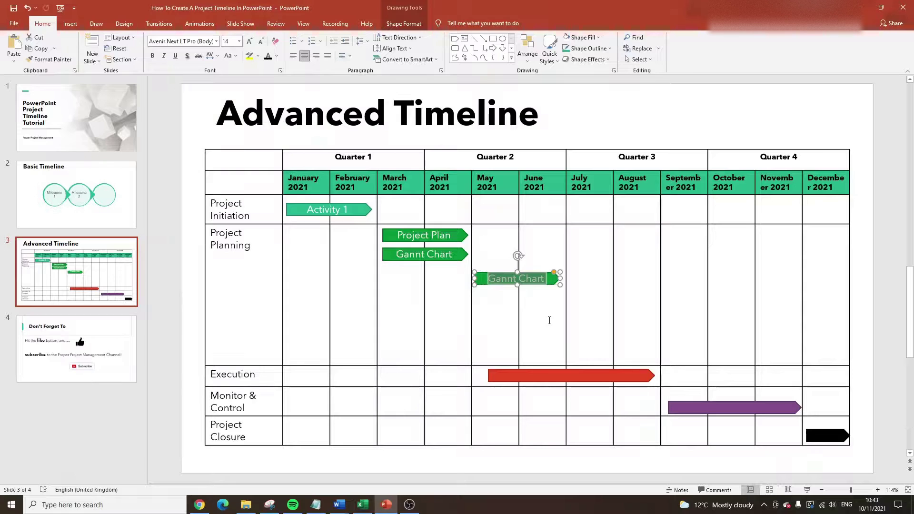
type("RACI Matri")
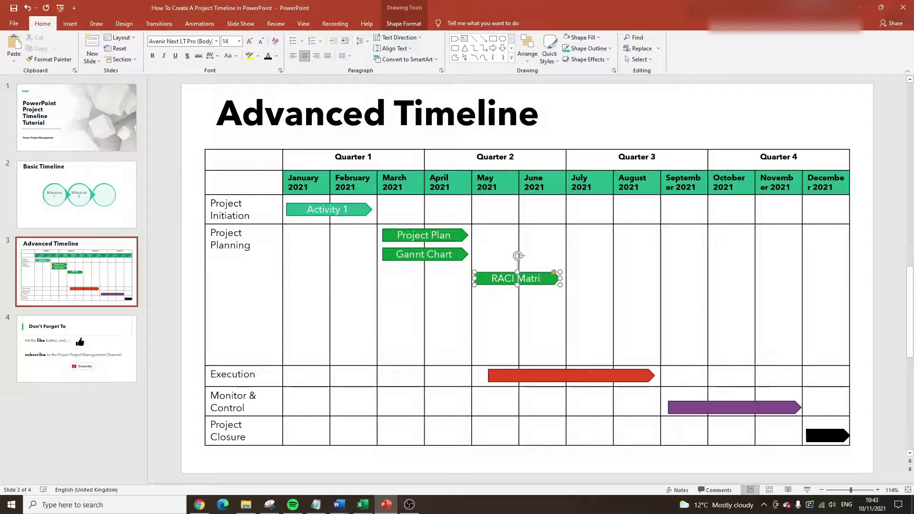
type("x")
left_click(602, 123)
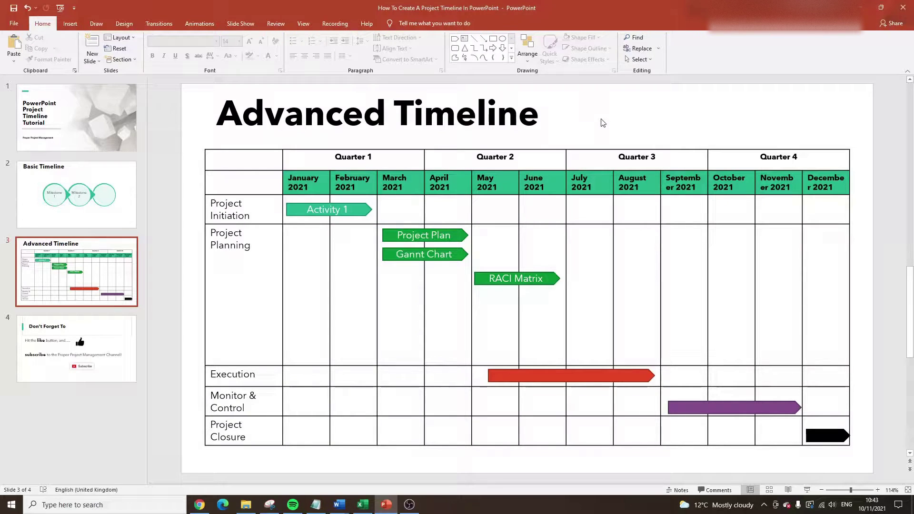
Step: Draw a vertical line at the start of March down through all timeline rows
left_click(70, 23)
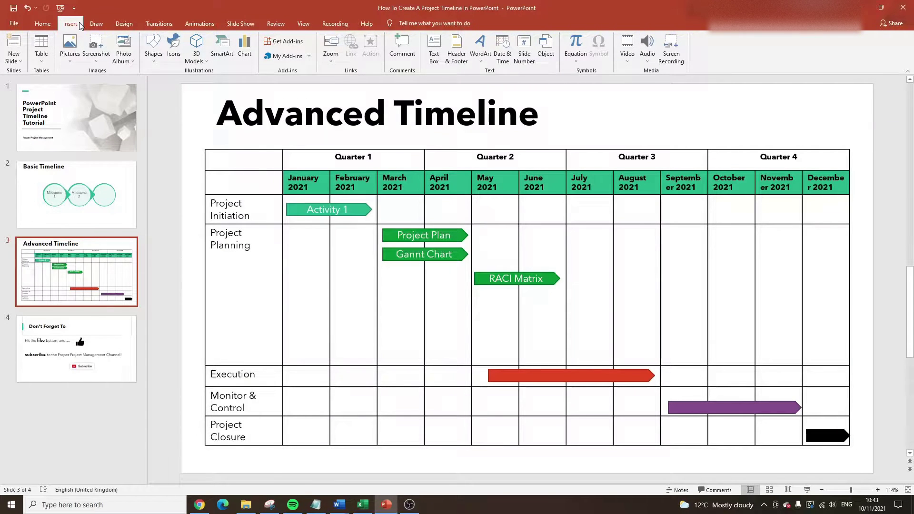
left_click(96, 24)
left_click(113, 28)
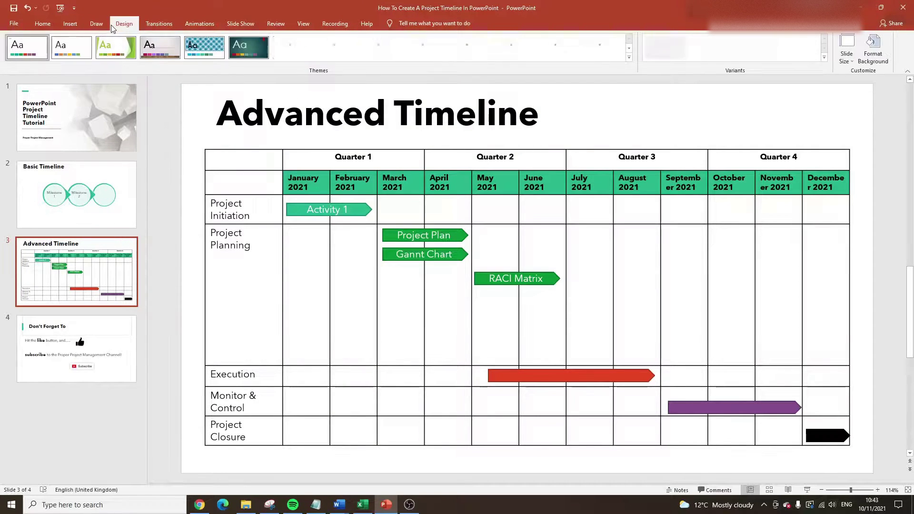
left_click(42, 24)
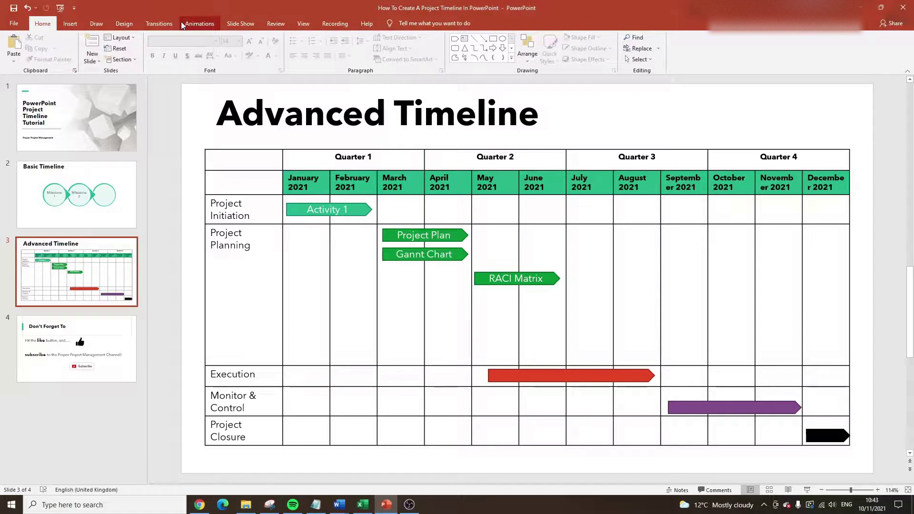
left_click(474, 40)
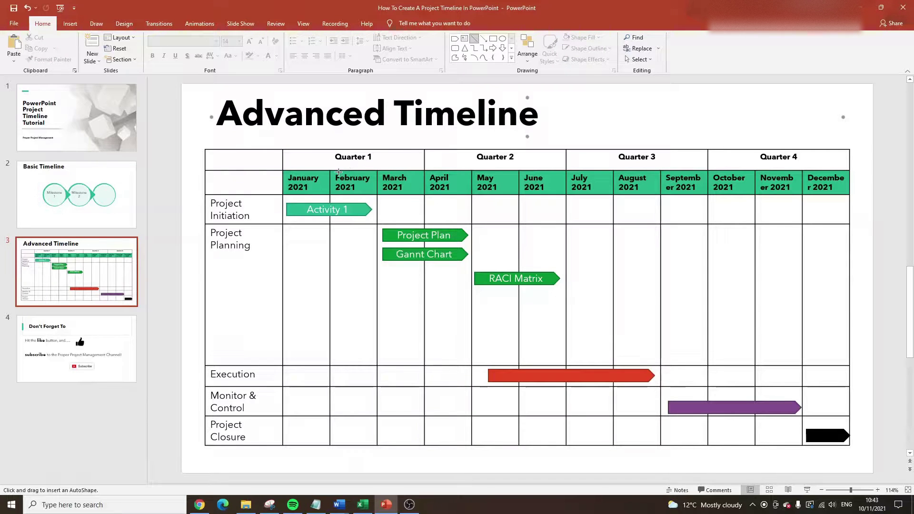
left_click_drag(379, 156, 379, 441)
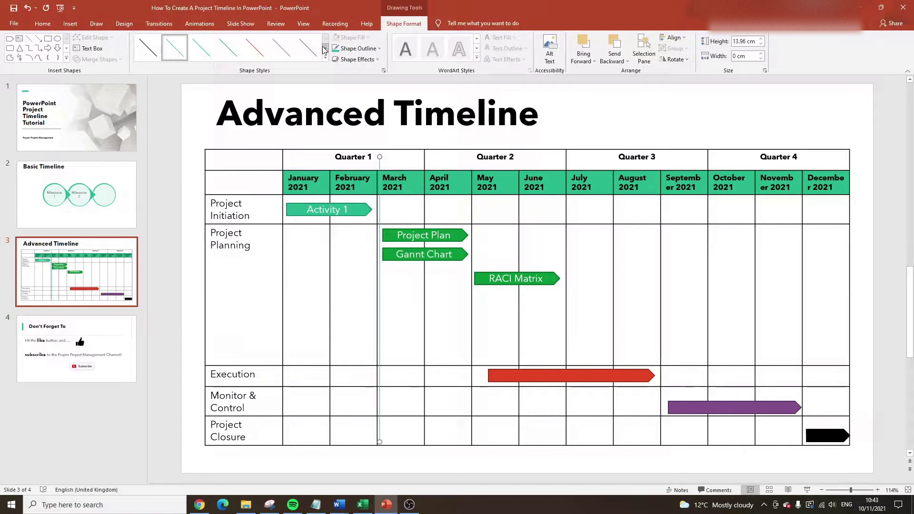
Step: Make the line green and dashed with a 2¼ pt weight
left_click(363, 49)
left_click(362, 49)
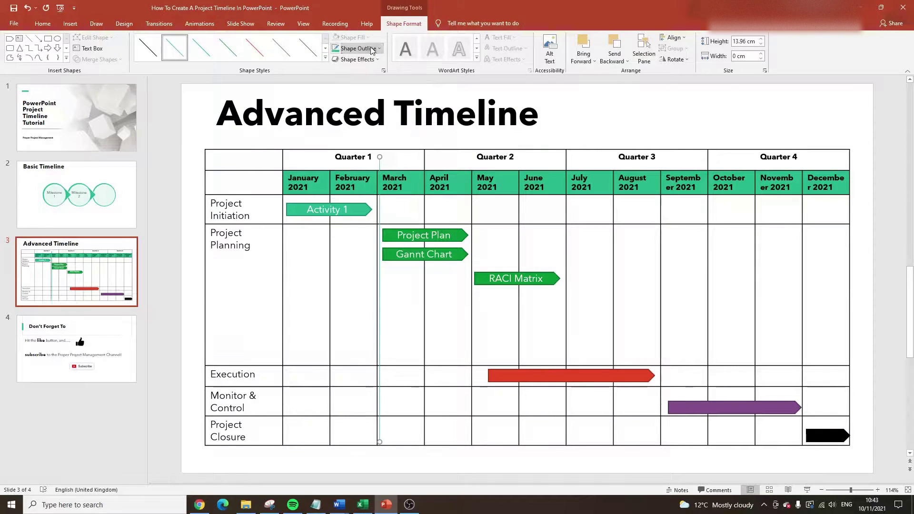
left_click(326, 48)
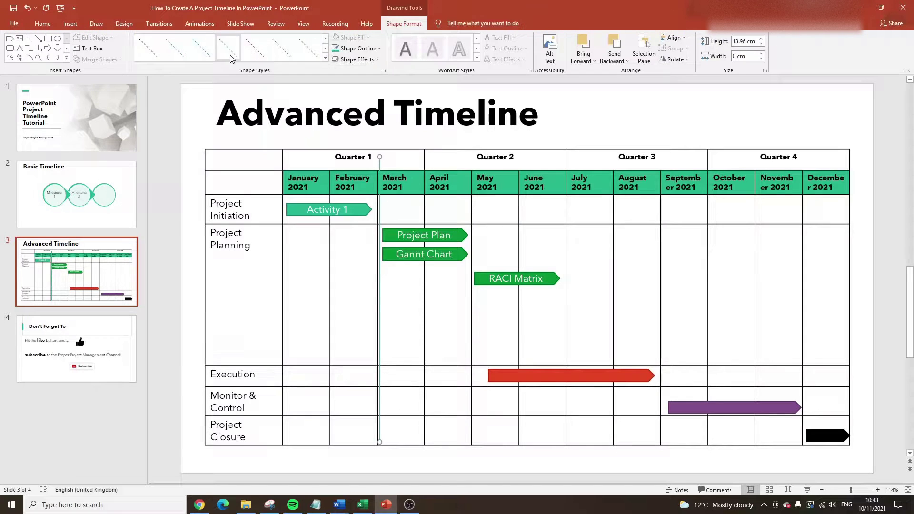
left_click(231, 57)
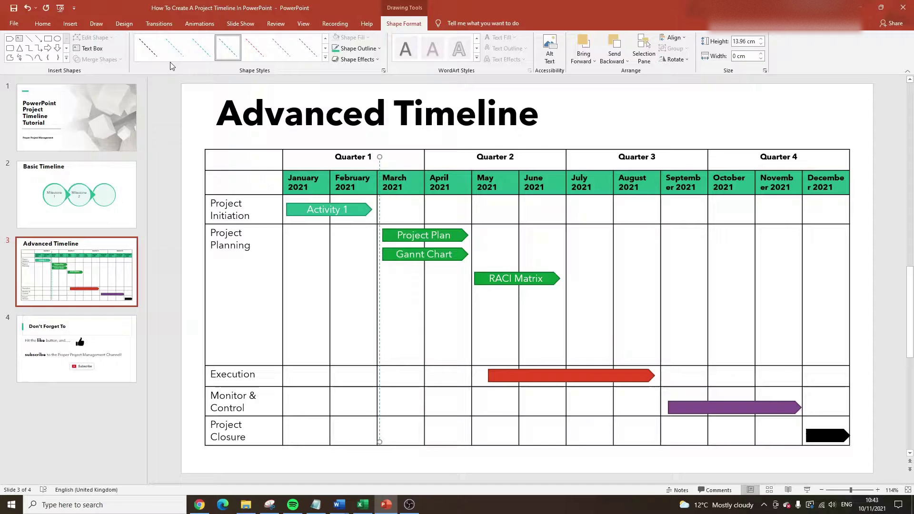
left_click(359, 49)
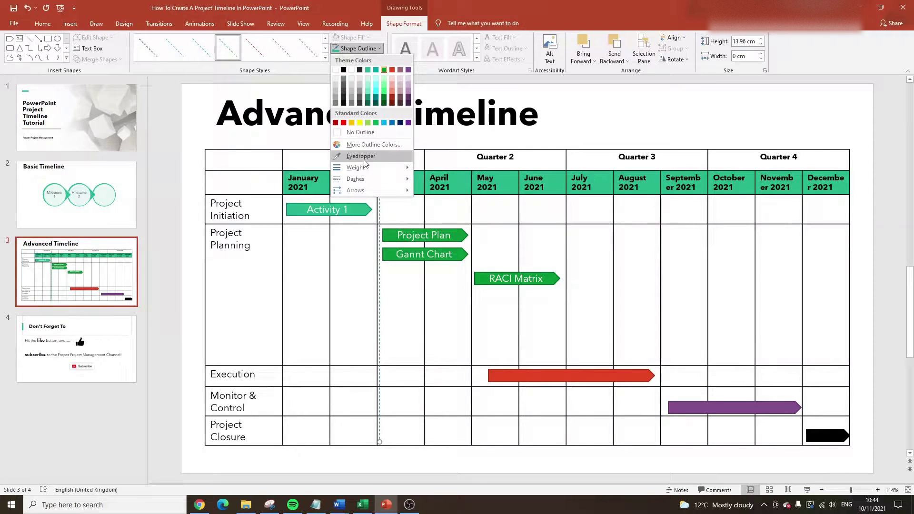
mouse_move(366, 169)
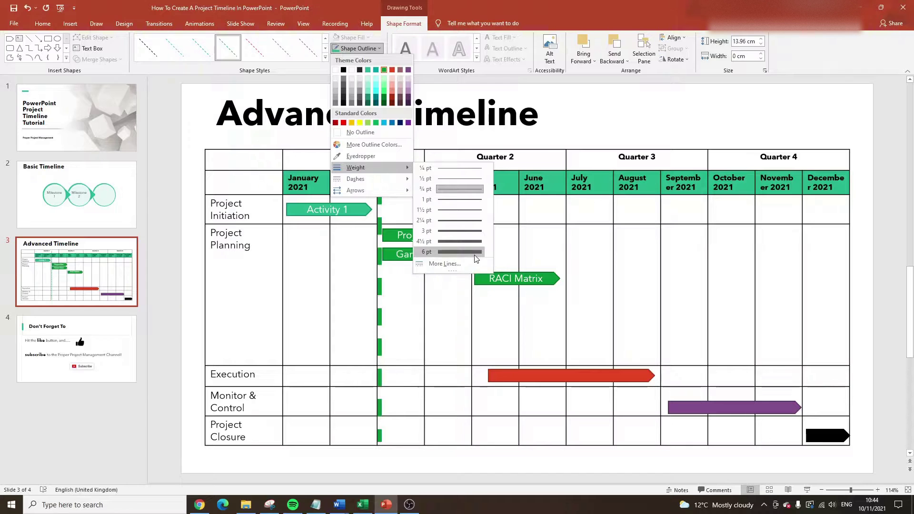
left_click(471, 221)
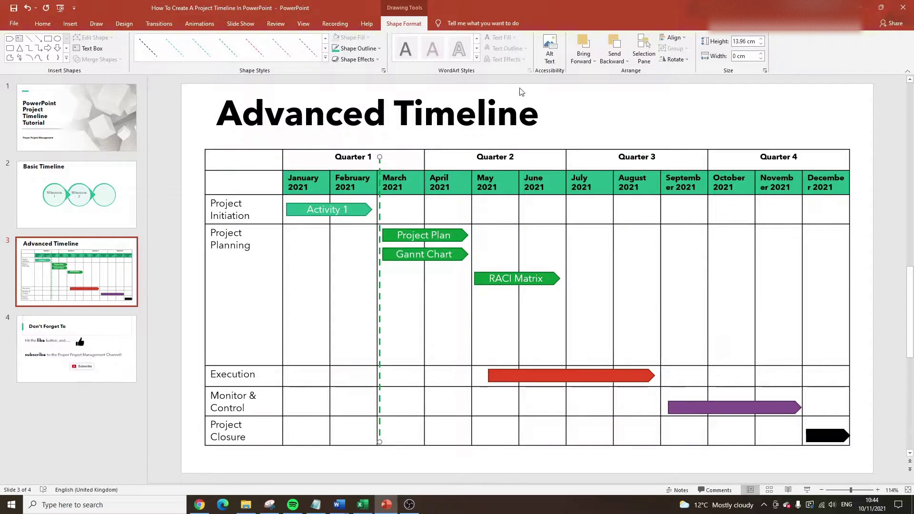
left_click(70, 23)
Step: Add a text box beside the dashed line under March reading 'Todays Date'
left_click(436, 56)
left_click_drag(387, 153, 418, 175)
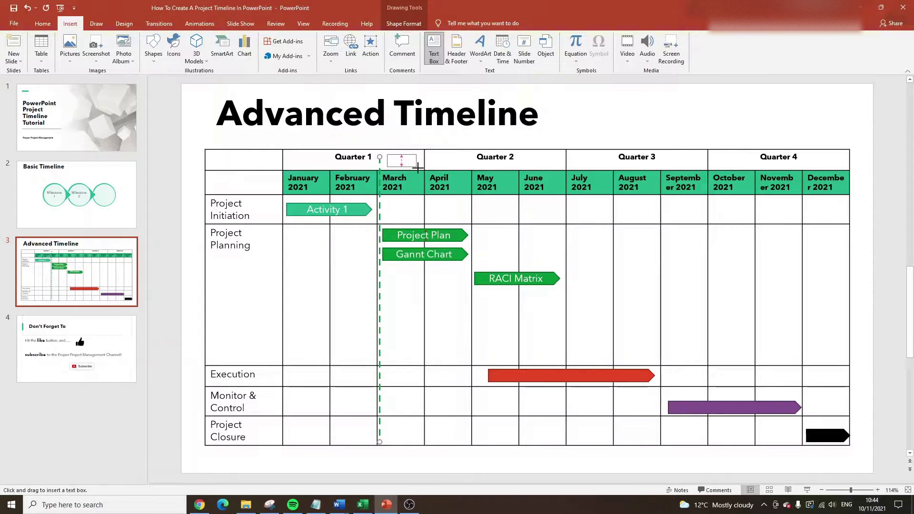
type("To day's Date")
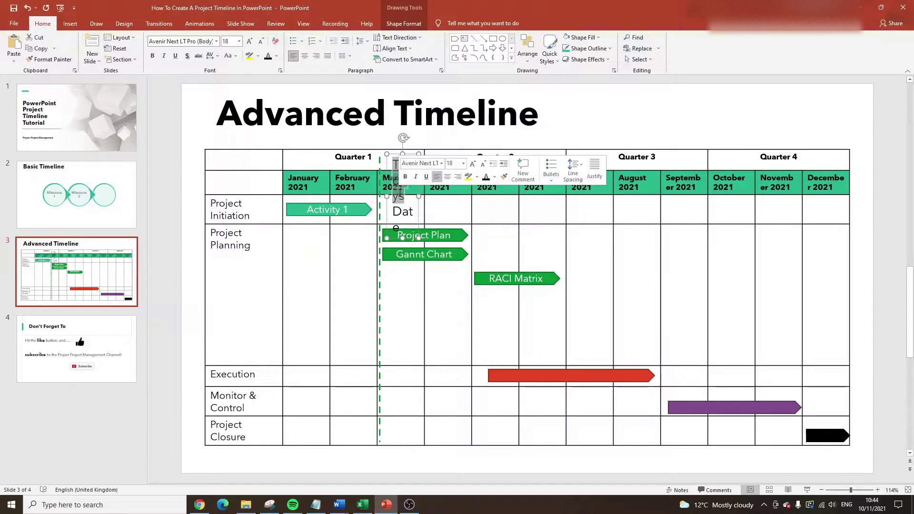
Step: Make the 'Todays Date' label bold at 10.5 pt and widen its box to one line
key("ctrl+a")
left_click(153, 56)
left_click(261, 41)
left_click(260, 41)
left_click(260, 41)
left_click(260, 41)
left_click(261, 41)
left_click_drag(417, 167, 437, 197)
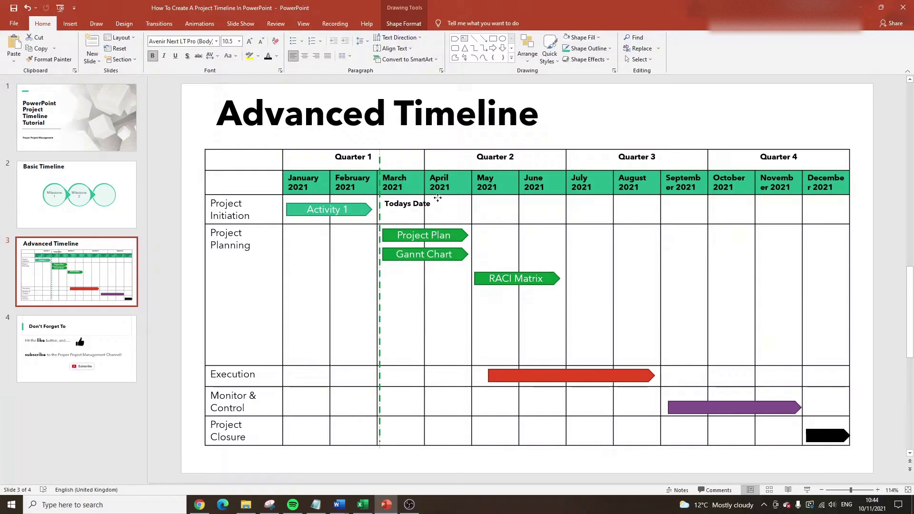